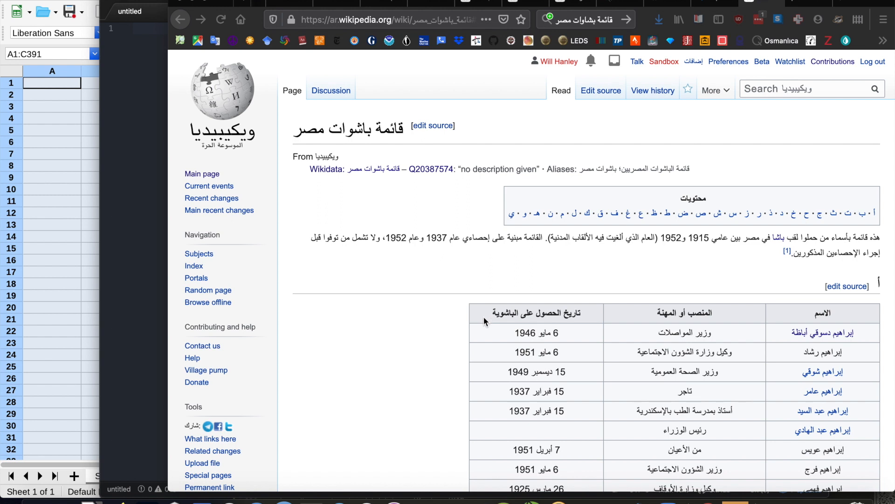
Select all the pasha tables on the قائمة باشوات مصر Wikipedia page, from the first header row to the last entry, and copy them.
scroll(483, 317, "down", 3)
scroll(483, 318, "up", 1)
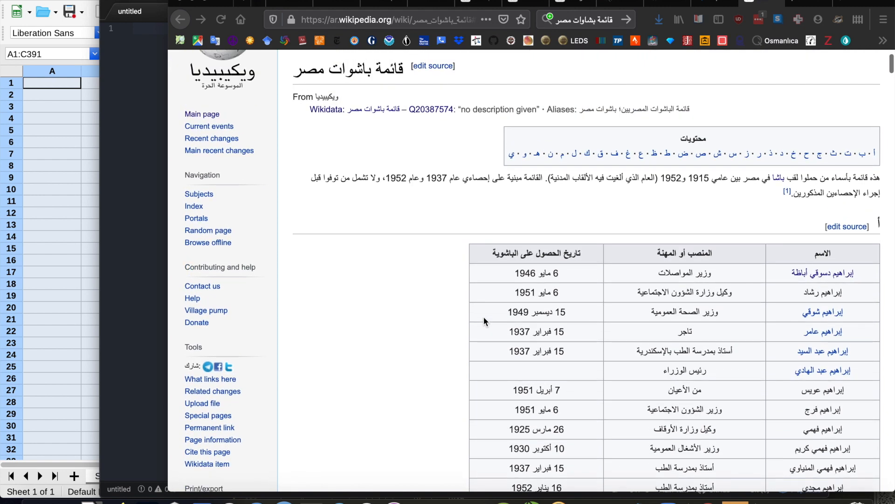
scroll(483, 317, "up", 1)
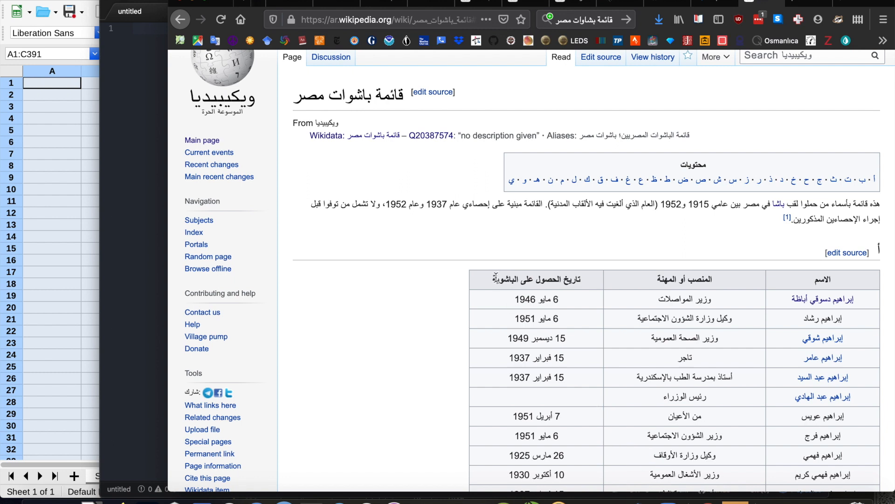
left_click_drag(493, 279, 823, 377)
left_click_drag(849, 282, 638, 138)
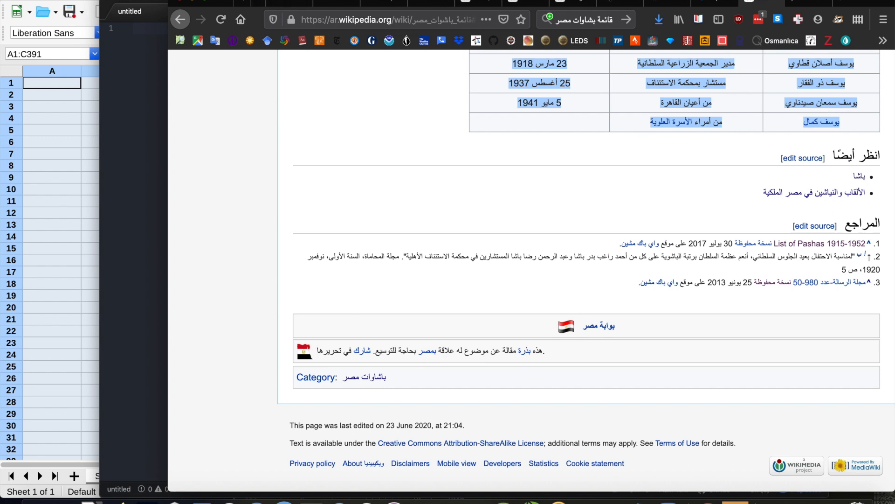
left_click(100, 0)
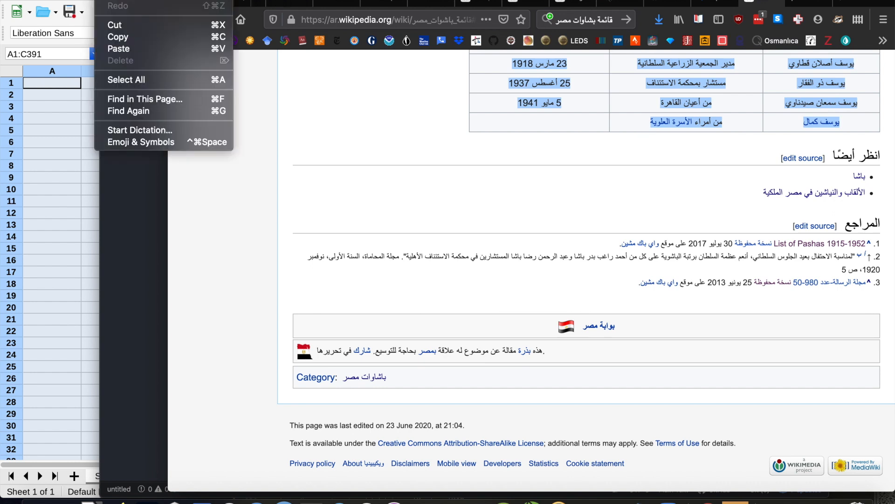
left_click(121, 37)
Switch to the LibreOffice Calc spreadsheet and paste the copied tables starting at cell A1, accepting the import options.
left_click(63, 155)
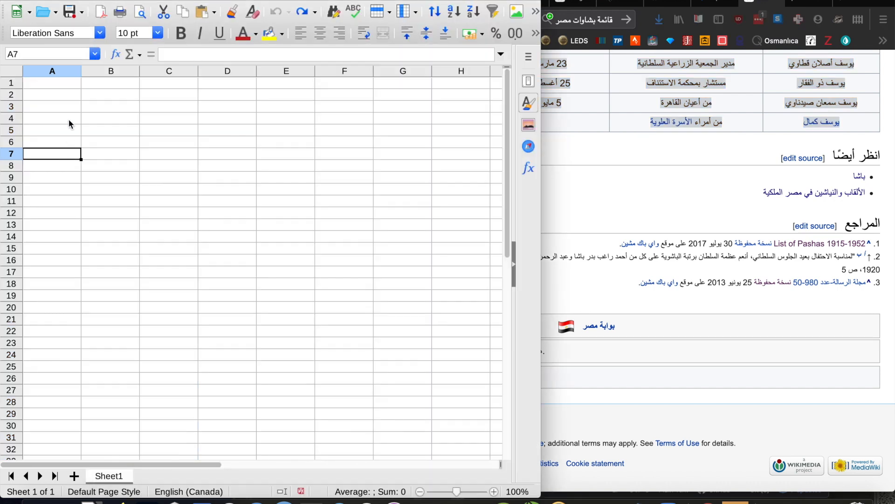
left_click(63, 82)
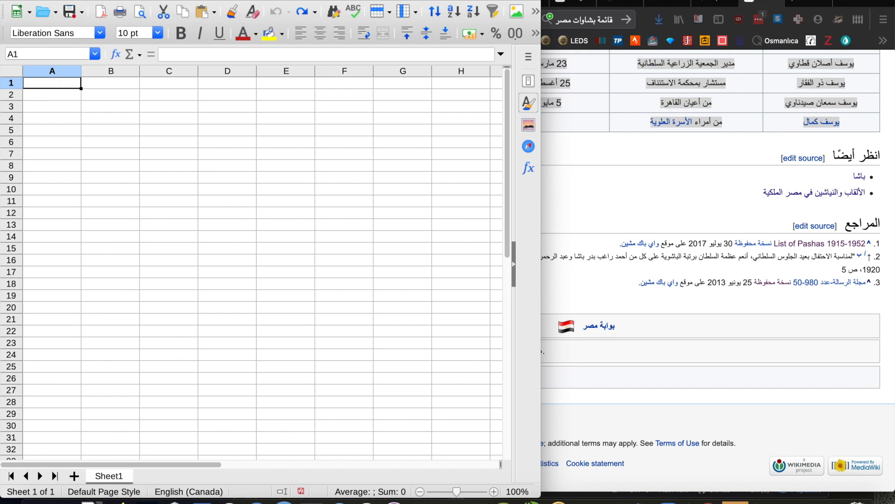
left_click(100, 0)
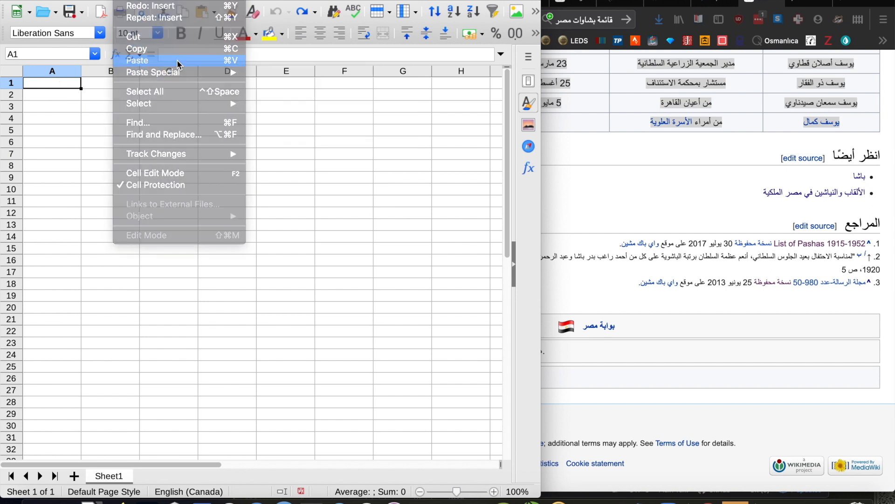
left_click(177, 60)
left_click(332, 294)
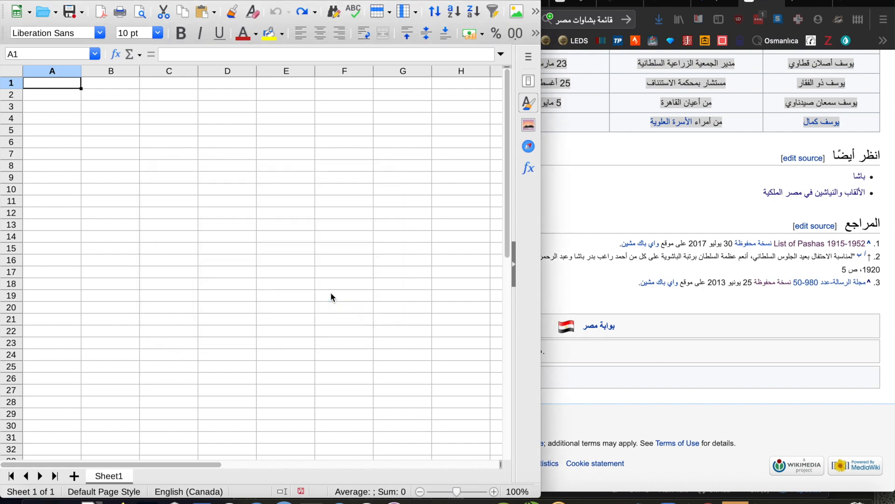
Look through the pasted rows down to the end of the list to check that the tables came in completely.
scroll(191, 269, "down", 5)
scroll(190, 267, "down", 20)
scroll(191, 267, "down", 20)
scroll(191, 266, "down", 20)
scroll(190, 267, "up", 20)
scroll(190, 266, "up", 7)
scroll(191, 266, "down", 15)
scroll(191, 269, "up", 12)
scroll(190, 269, "up", 20)
scroll(190, 269, "down", 20)
scroll(191, 270, "up", 20)
scroll(191, 280, "down", 20)
scroll(192, 283, "down", 20)
scroll(193, 283, "up", 6)
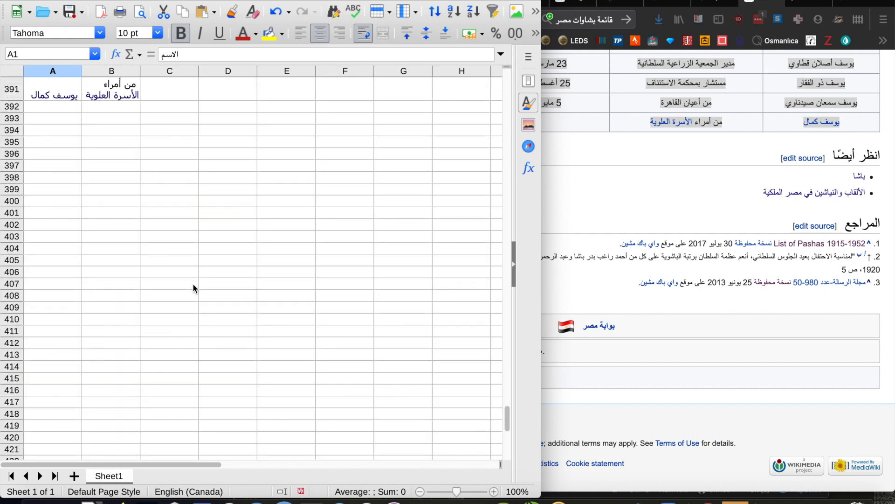
Select the whole pasted range A1:C391 and copy it.
scroll(192, 283, "up", 3)
left_click(168, 289)
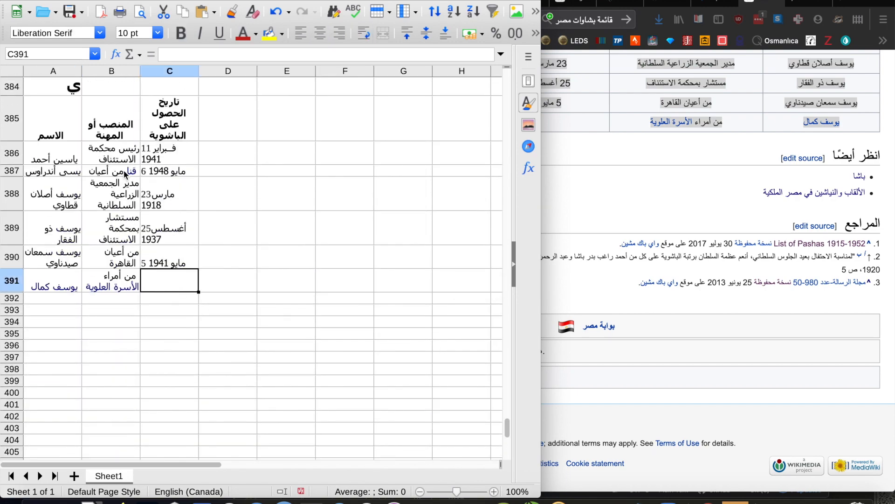
scroll(125, 175, "up", 20)
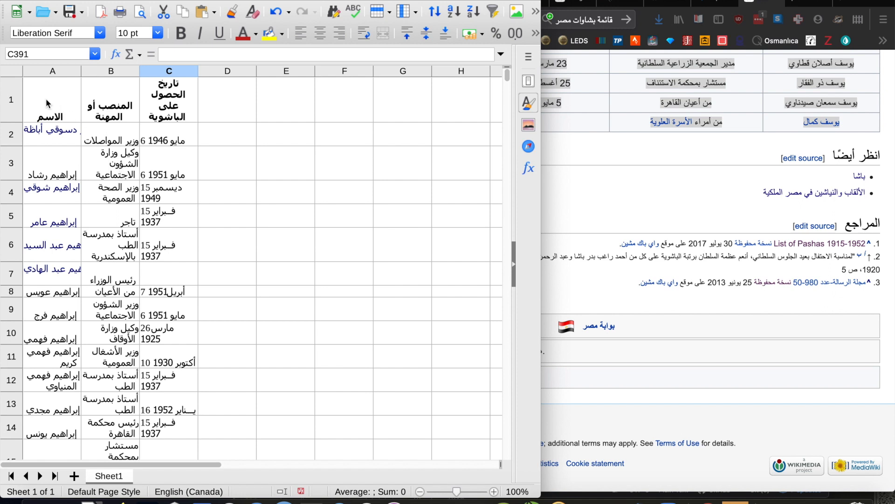
left_click(49, 102, "shift")
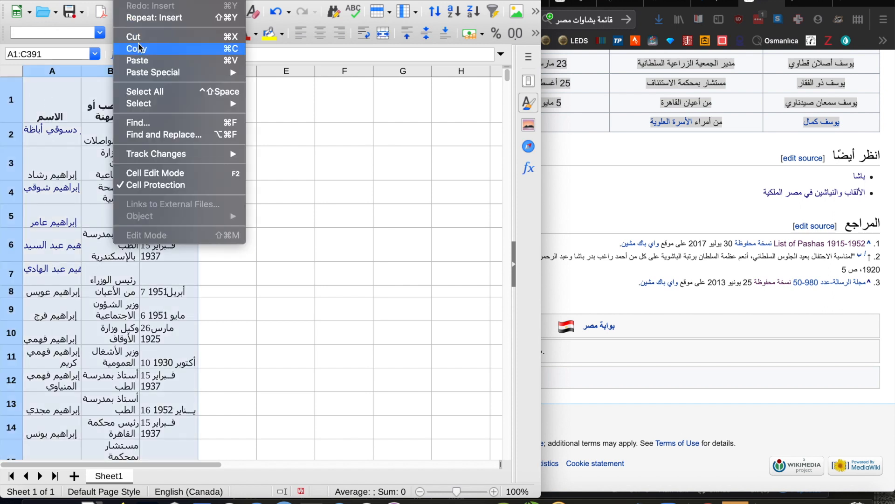
left_click(139, 48)
Switch to the text editor, paste the copied cells into the empty untitled file and check the plain-text rows.
left_click(367, 500)
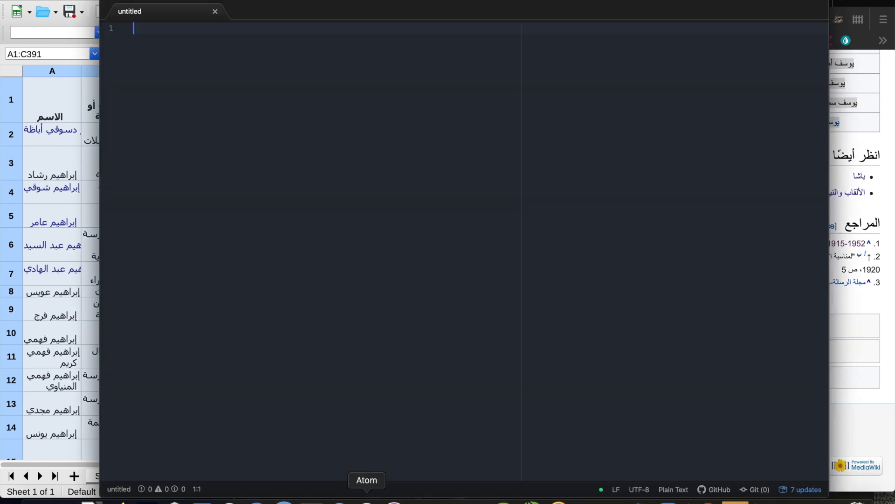
right_click(291, 246)
left_click(322, 304)
scroll(279, 191, "up", 20)
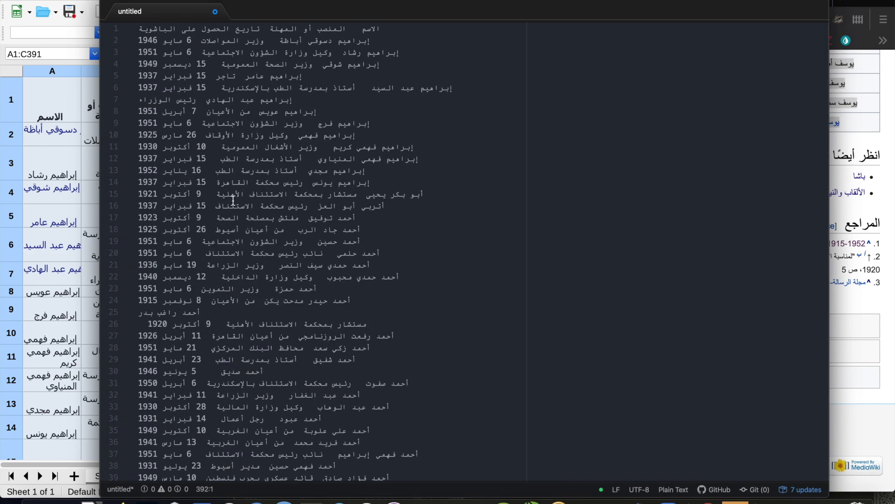
scroll(310, 365, "down", 1)
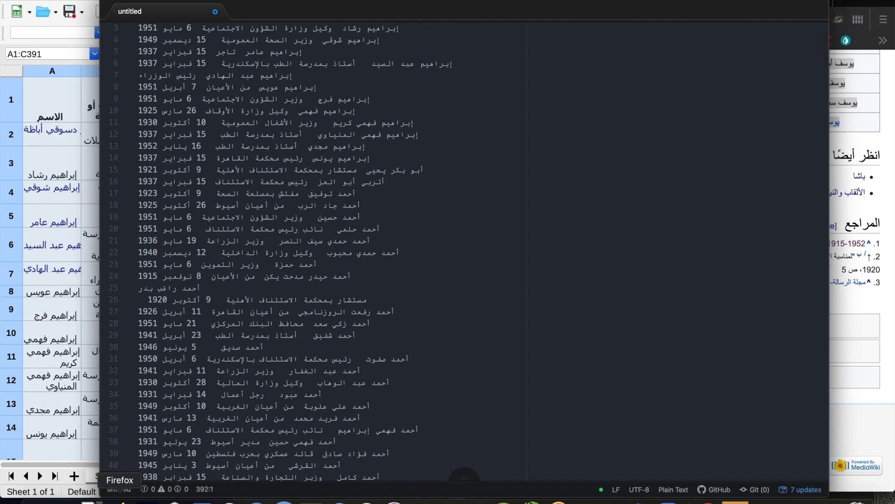
Switch to OpenRefine in Firefox and choose the clipboard as the data source for a new project.
left_click(120, 498)
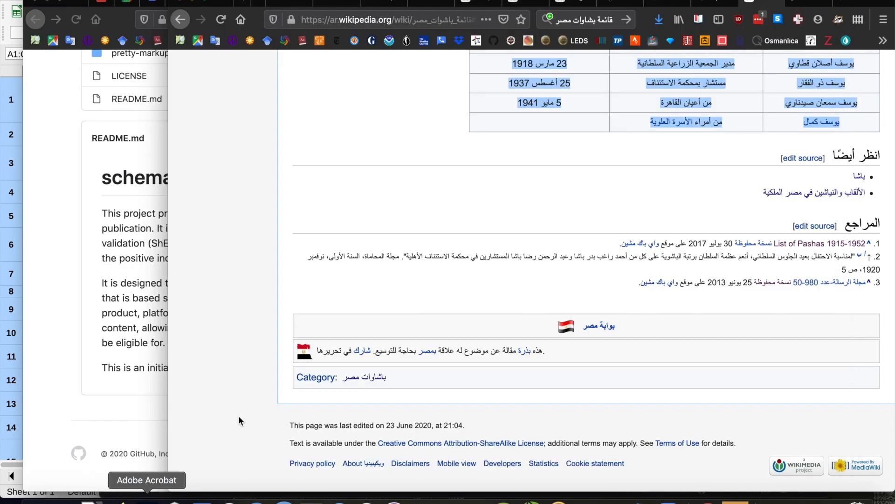
left_click(715, 3)
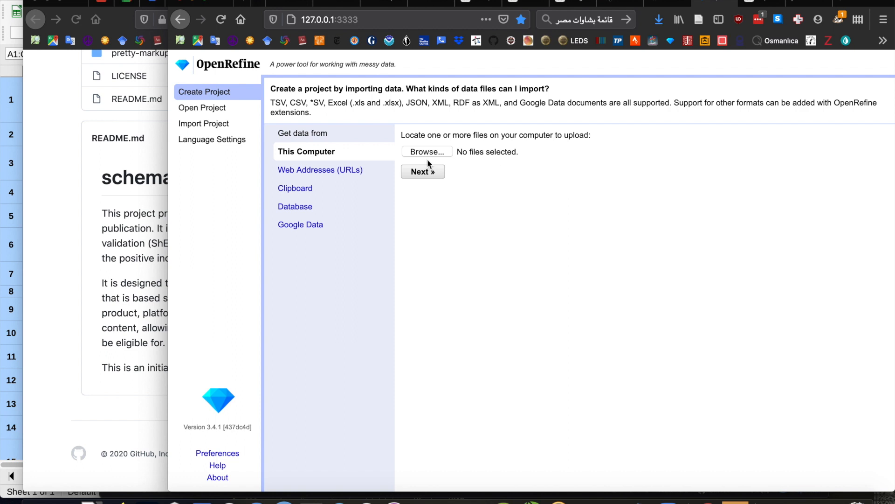
left_click(304, 191)
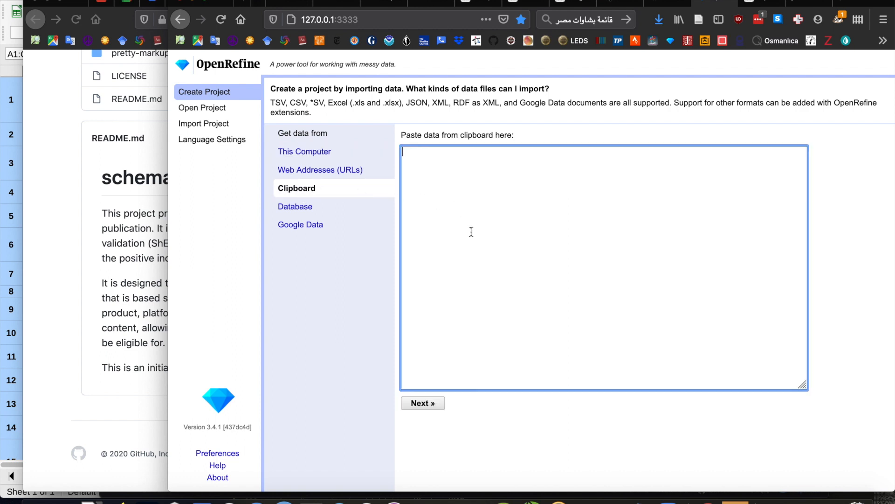
Paste the copied table as the project's source data and continue to the parsing options.
left_click(128, 2)
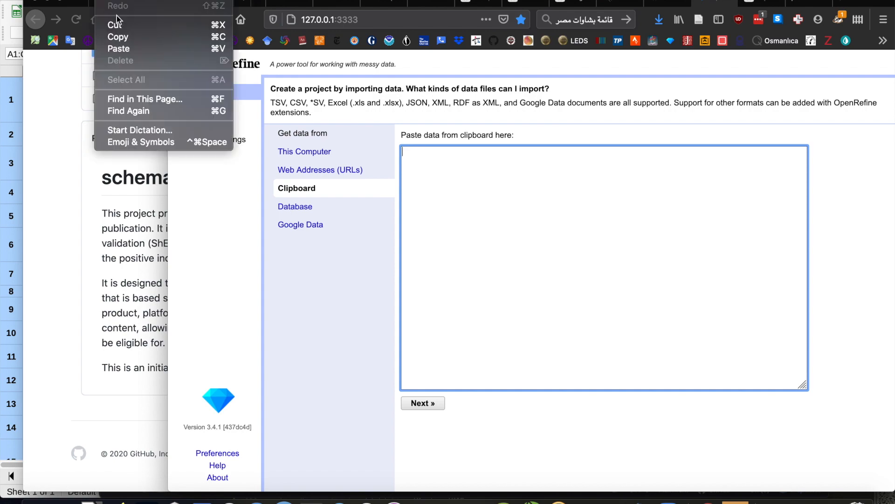
left_click(127, 49)
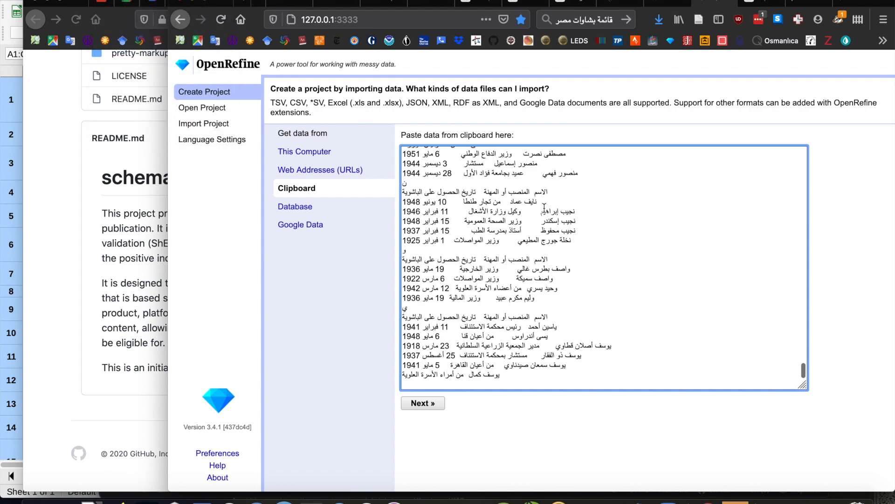
scroll(510, 232, "up", 20)
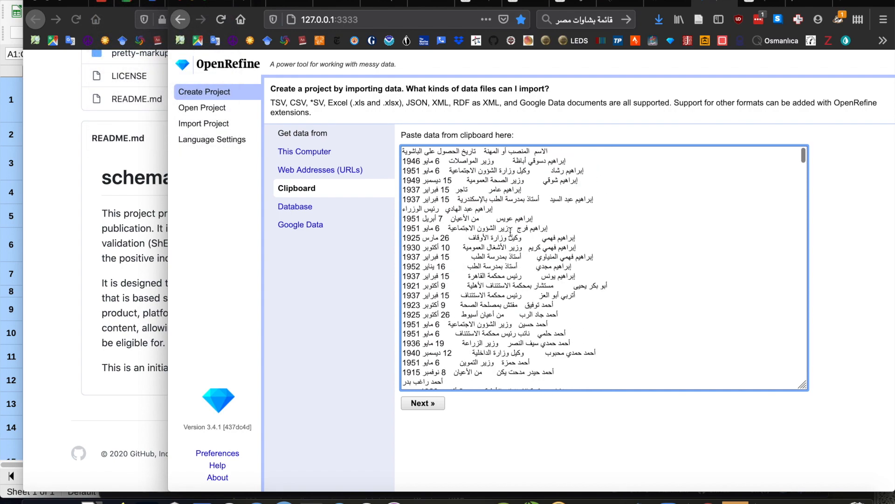
left_click(417, 403)
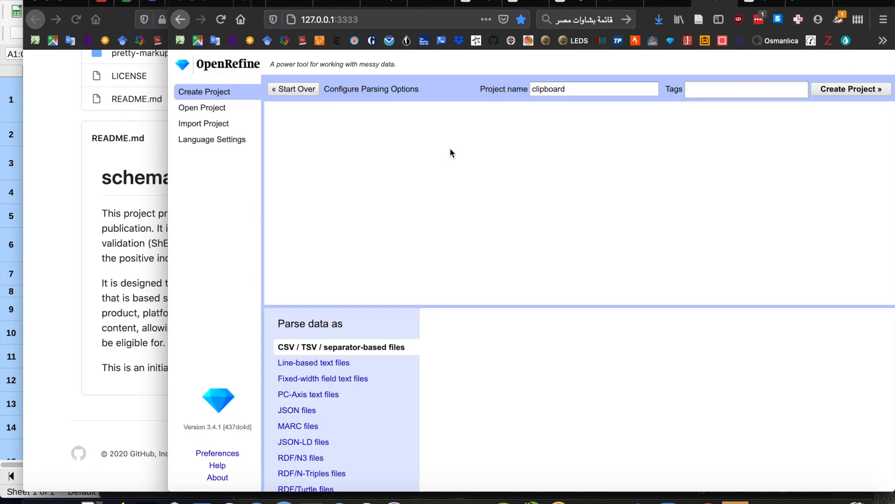
Name the project pasha-list, review the tab-separated parsing settings and create the project.
left_click(550, 89)
double_click(551, 89)
type("حش")
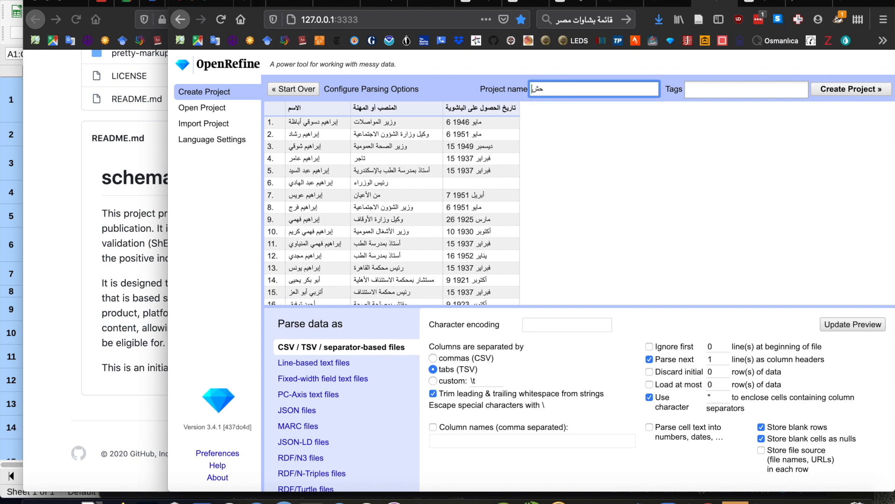
type("pash")
scroll(355, 244, "down", 3)
scroll(355, 244, "down", 18)
scroll(356, 244, "up", 20)
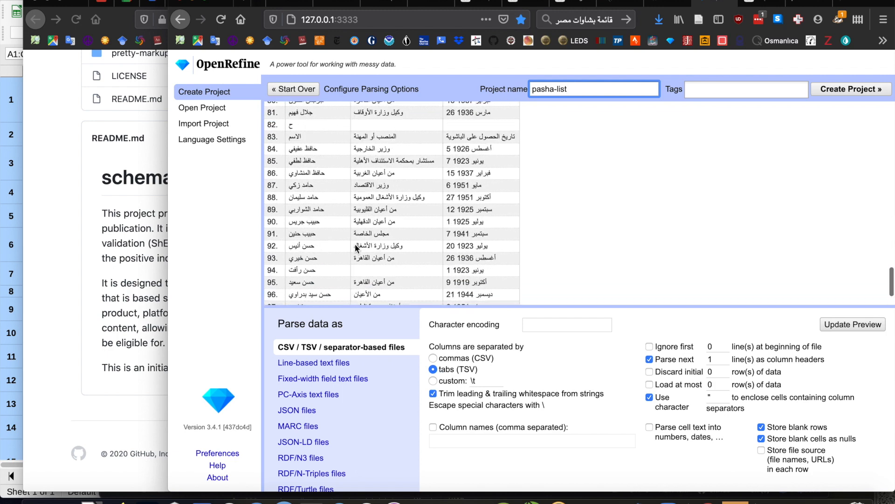
left_click(845, 91)
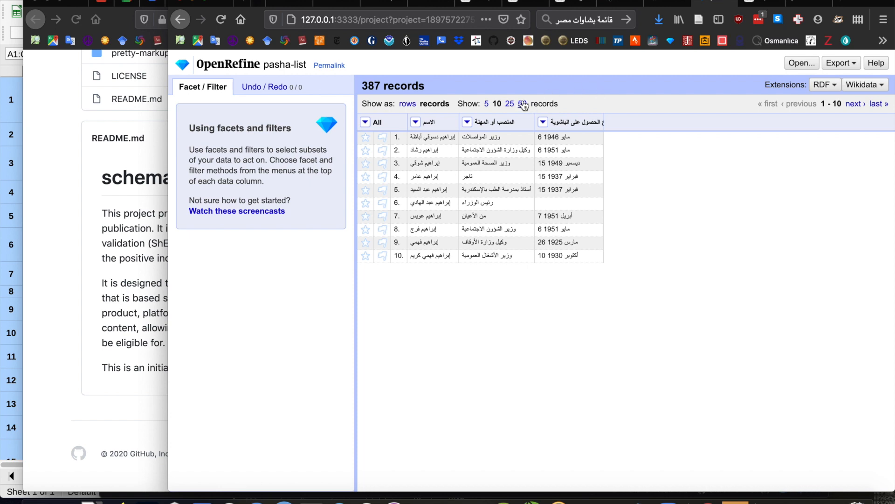
Show 50 records per page and review them for entries split over two rows or with missing values.
left_click(523, 105)
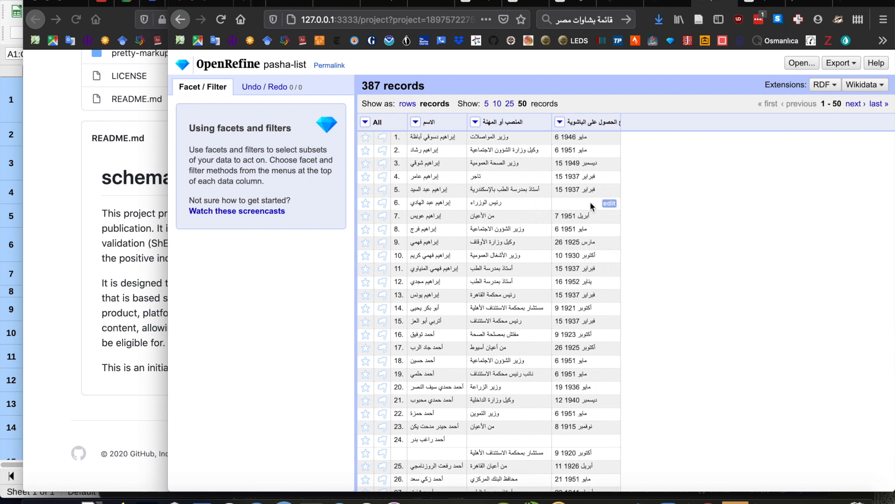
scroll(530, 382, "down", 2)
scroll(530, 381, "down", 1)
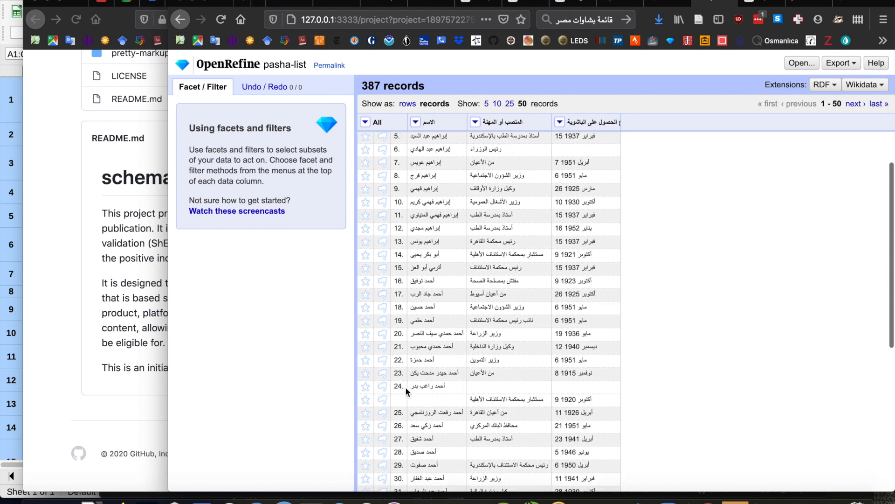
left_click_drag(410, 395, 586, 399)
left_click(599, 398)
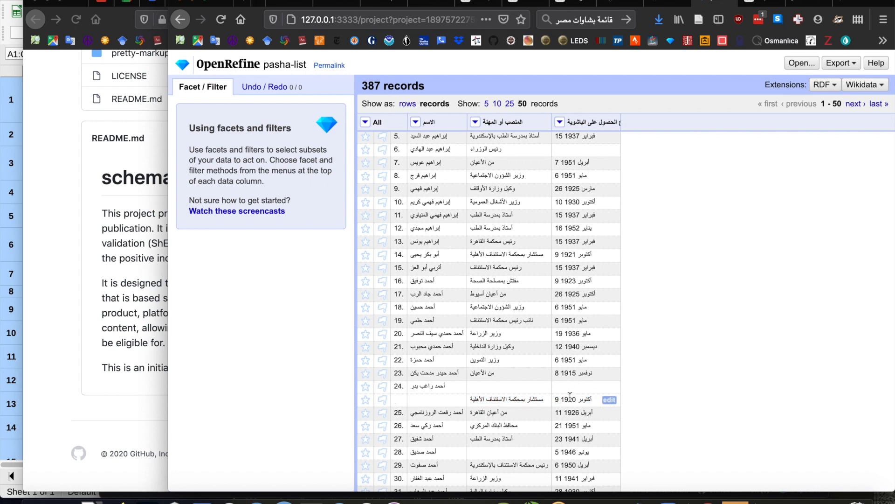
scroll(455, 410, "down", 1)
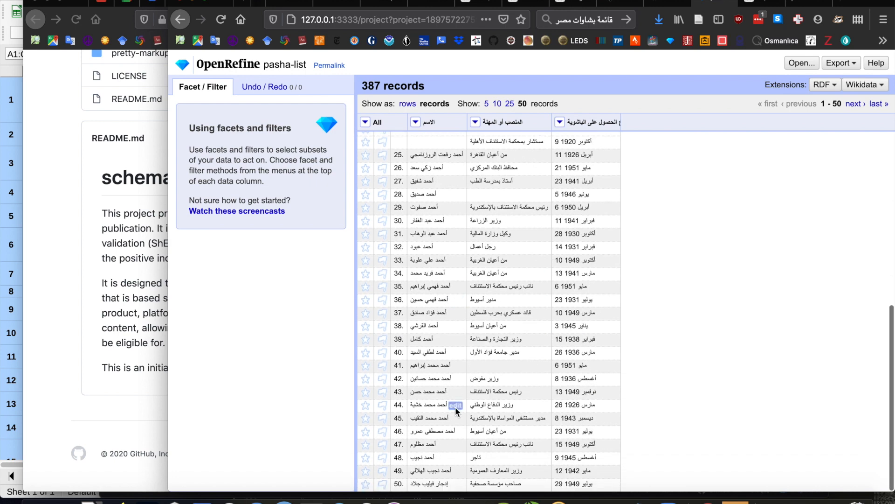
scroll(455, 407, "up", 10)
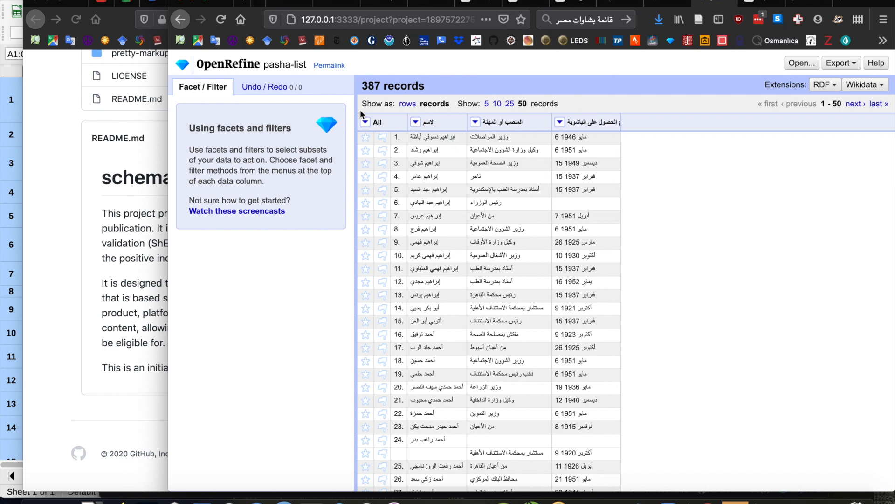
Facet the تاريخ الحصول على الباشوية date column by blank (null or empty string), filter to true and review the matching rows.
left_click(559, 122)
mouse_move(576, 137)
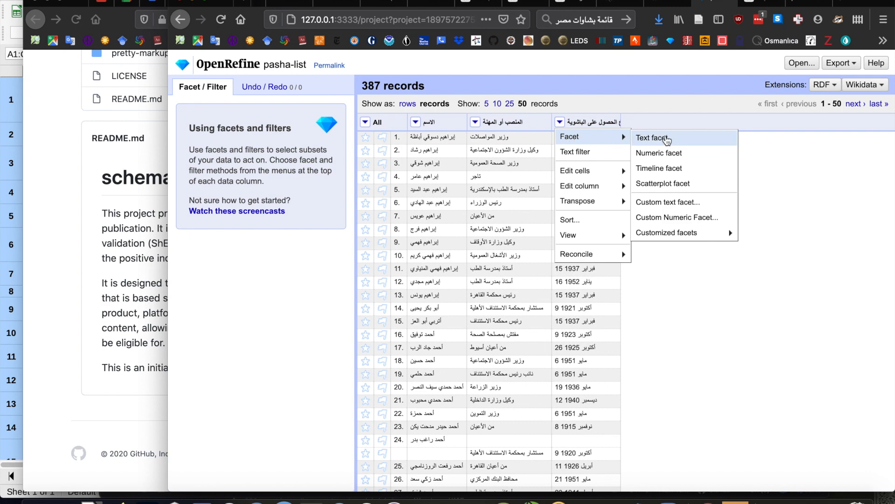
mouse_move(695, 238)
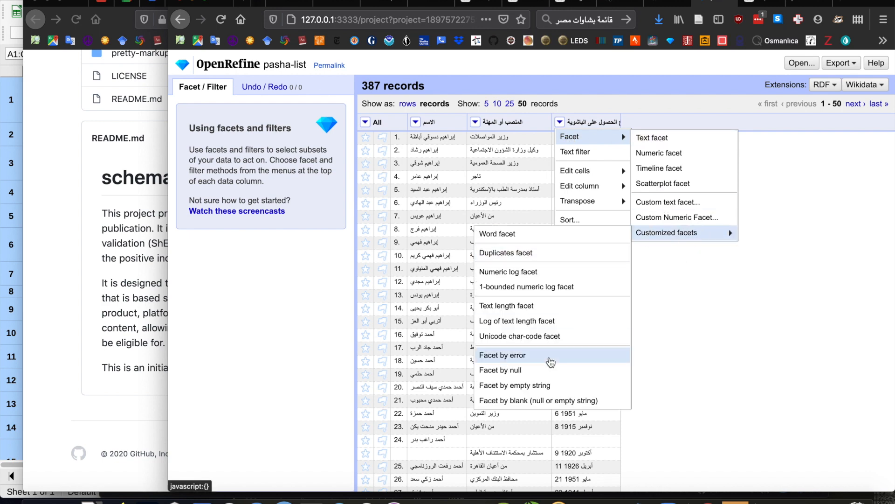
left_click(521, 401)
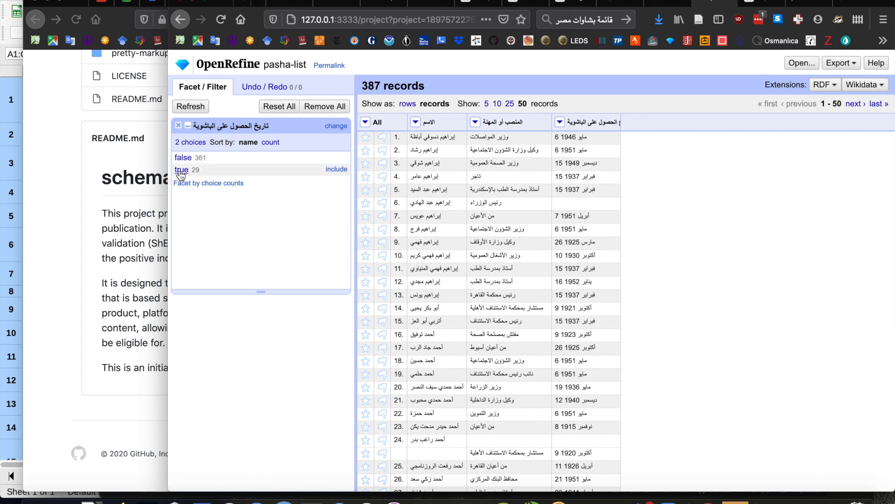
left_click(180, 170)
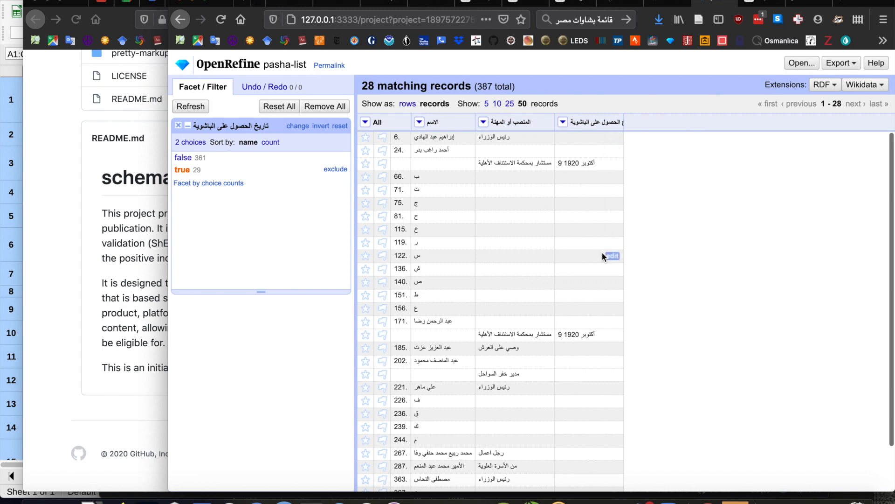
scroll(583, 361, "down", 3)
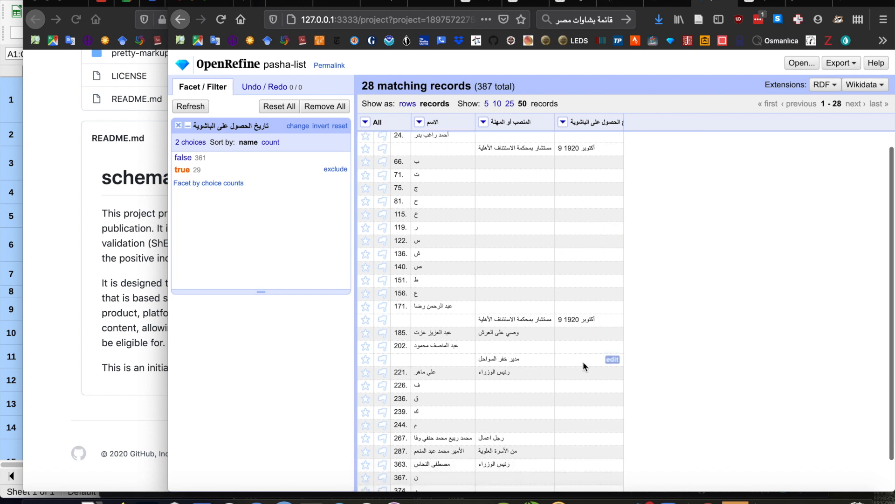
scroll(583, 361, "up", 3)
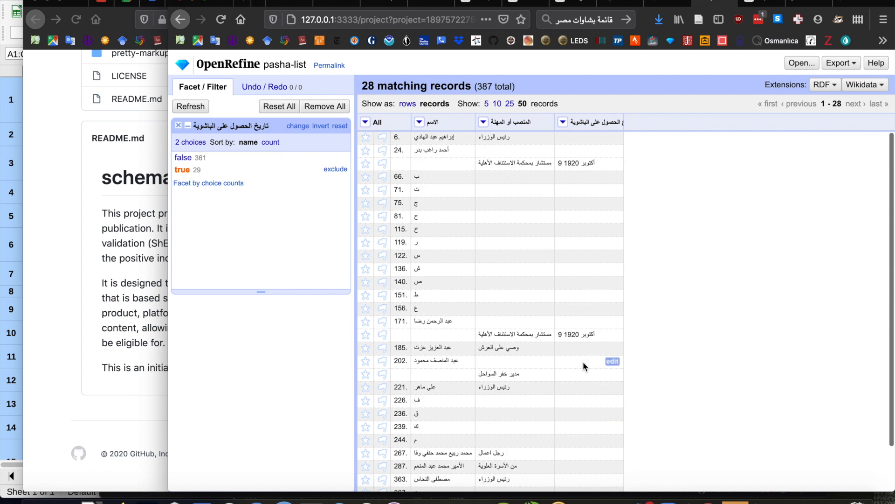
Review the records with a blank date and flag all the matching rows.
scroll(409, 172, "down", 1)
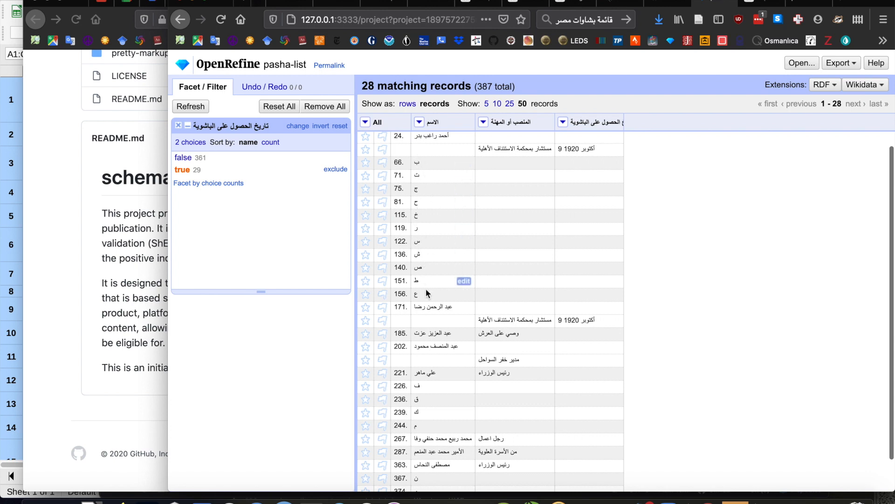
scroll(446, 295, "down", 2)
scroll(446, 296, "up", 3)
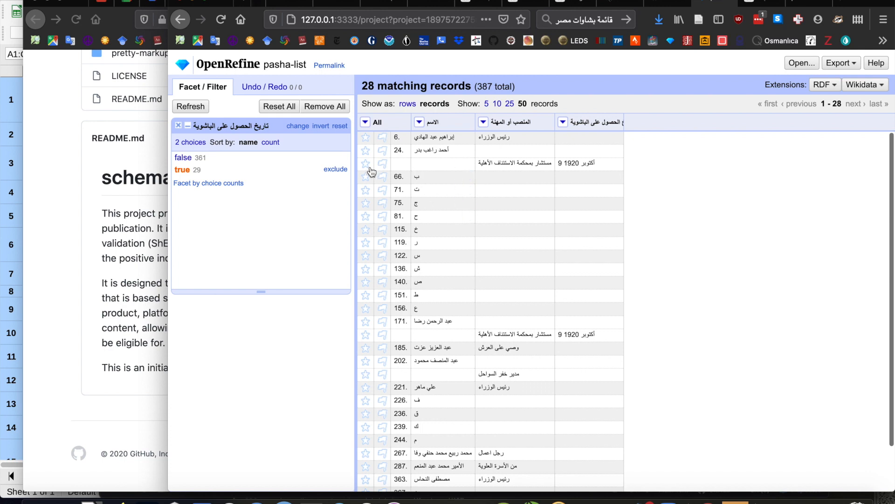
left_click(365, 122)
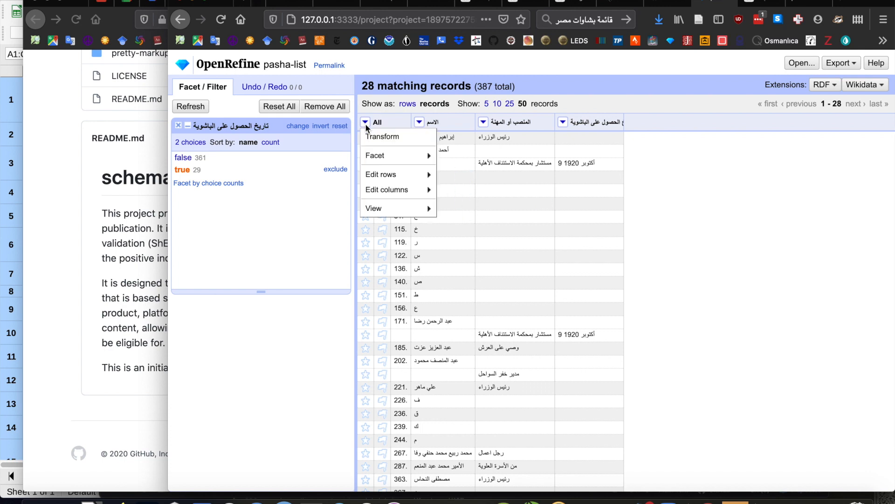
mouse_move(385, 176)
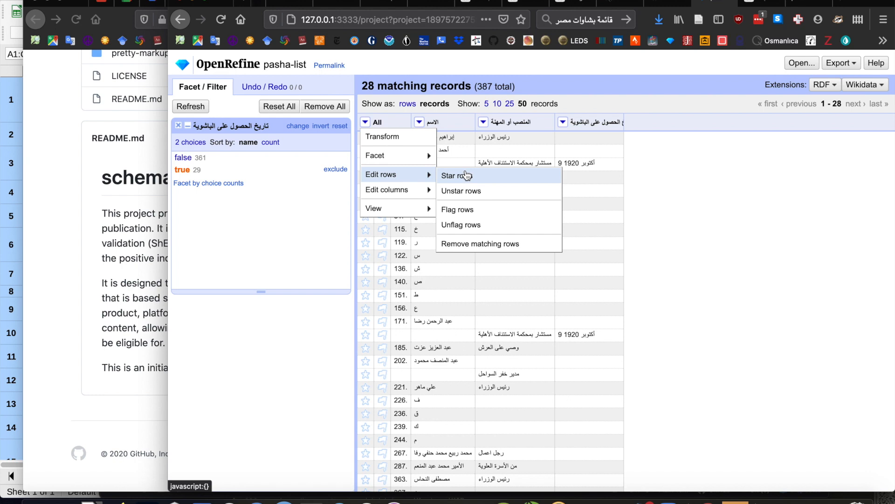
left_click(470, 211)
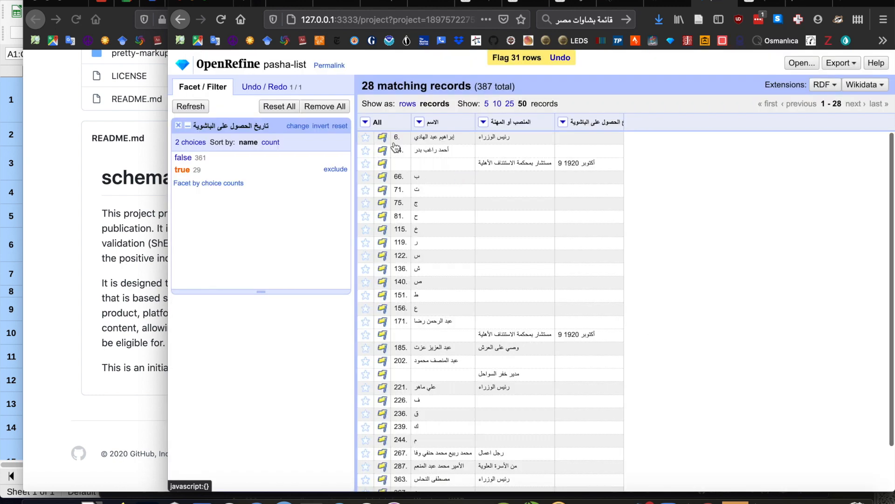
Unflag the rows of actual people in records 6, 24, 171, 185, 202, 221, 267, 287 and 387.
left_click(382, 137)
left_click(383, 150)
left_click(382, 164)
scroll(405, 269, "down", 1)
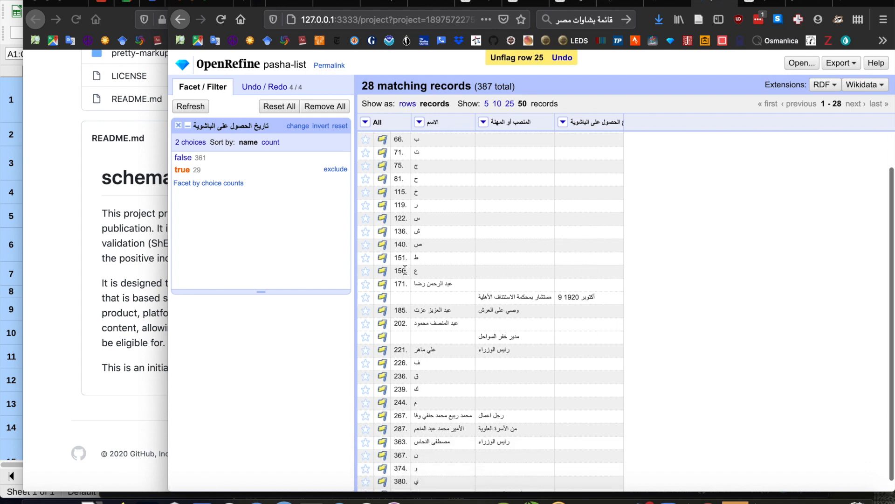
scroll(405, 270, "down", 1)
left_click(382, 274)
left_click(382, 286)
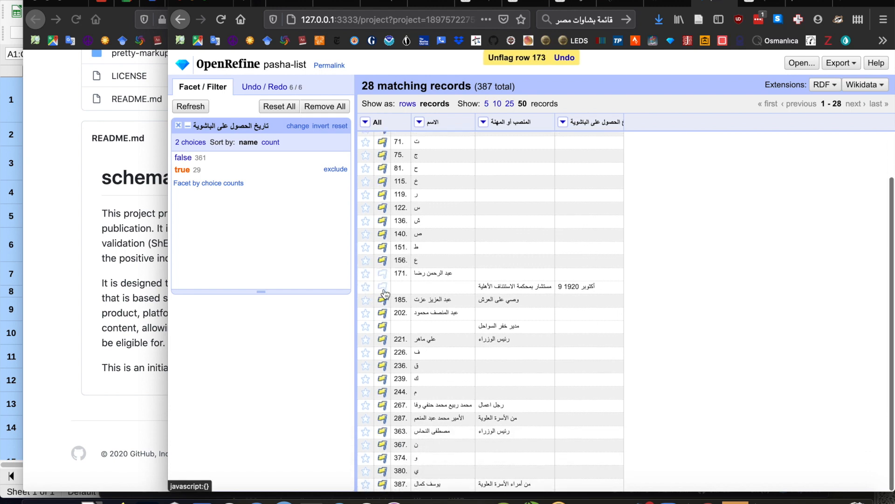
left_click(383, 300)
left_click(383, 313)
left_click(382, 340)
left_click(383, 405)
left_click(383, 418)
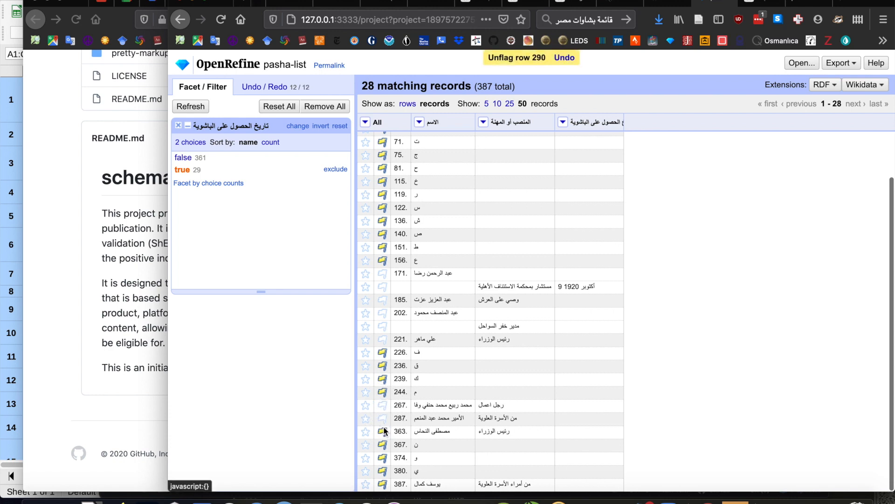
left_click(384, 484)
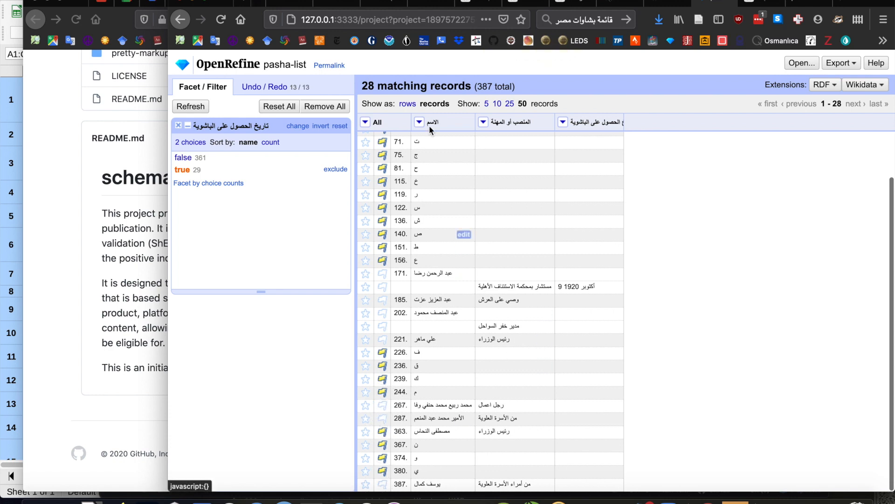
Facet all rows by flag and filter to the flagged rows.
left_click(372, 124)
mouse_move(371, 155)
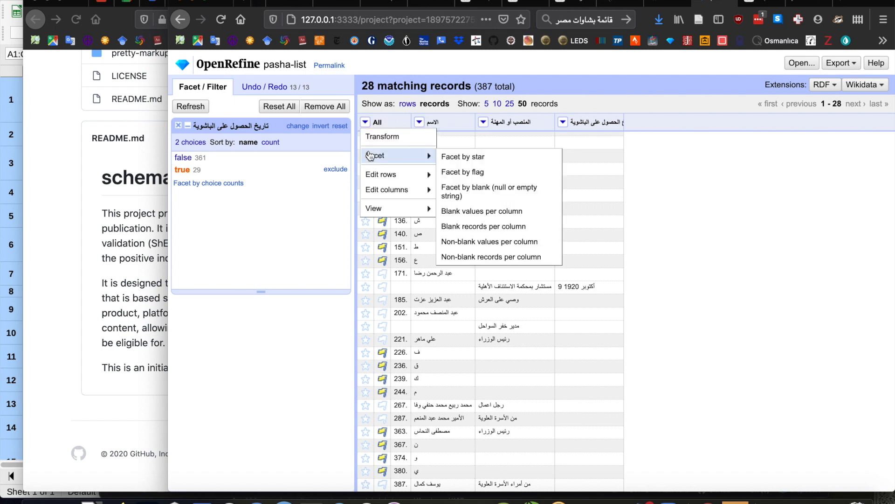
left_click(457, 172)
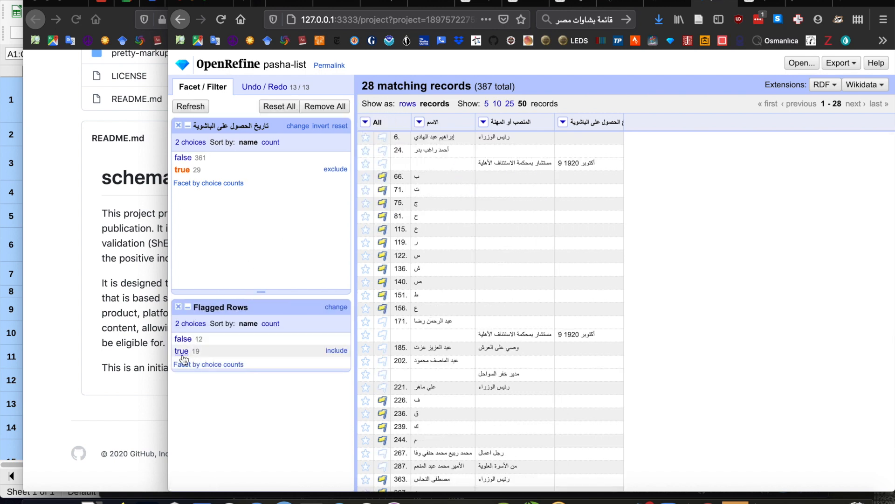
left_click(183, 351)
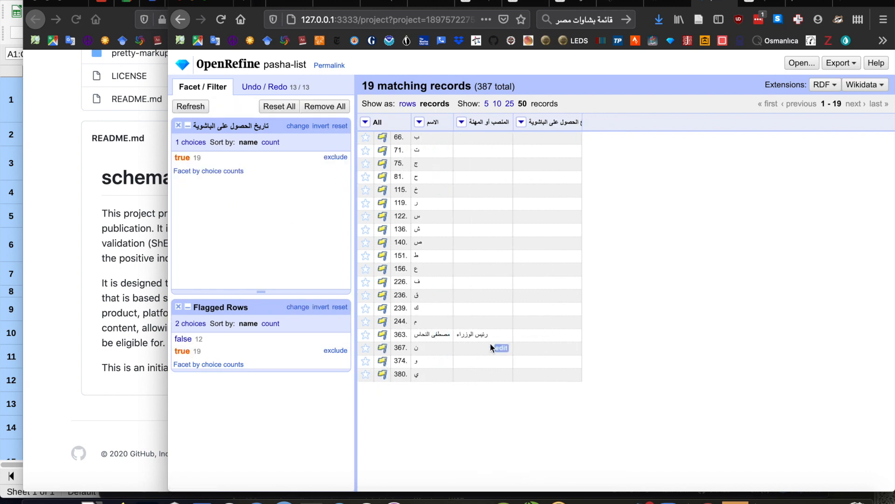
Unflag the person's row in record 363 and reapply the flagged-rows filter.
left_click(383, 335)
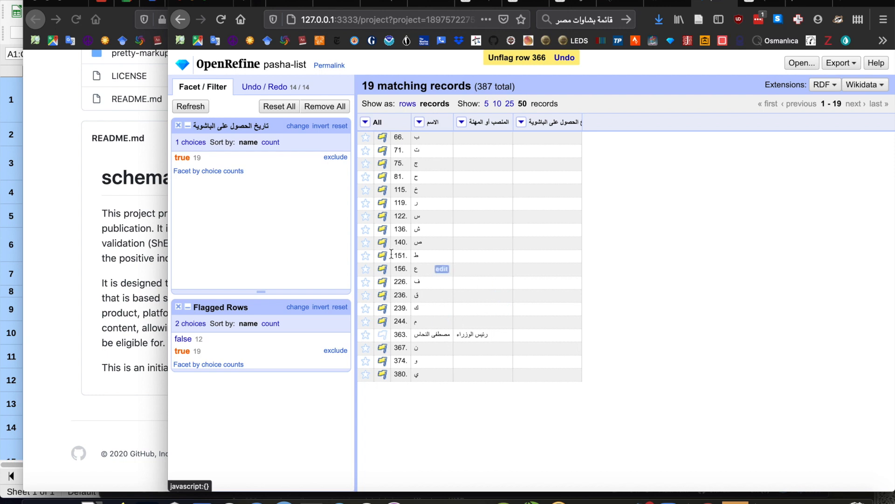
left_click(343, 306)
left_click(181, 351)
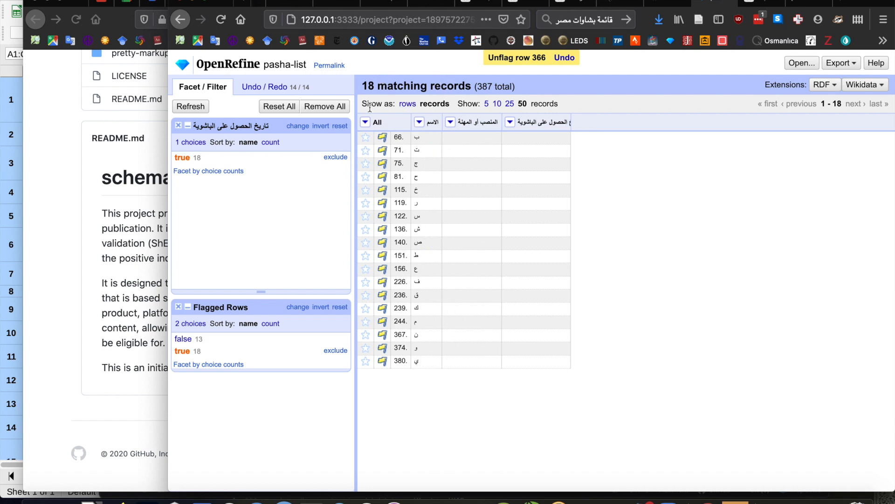
Remove the flagged letter-heading rows, reset the facets and check which other records have a blank date.
left_click(365, 122)
mouse_move(373, 179)
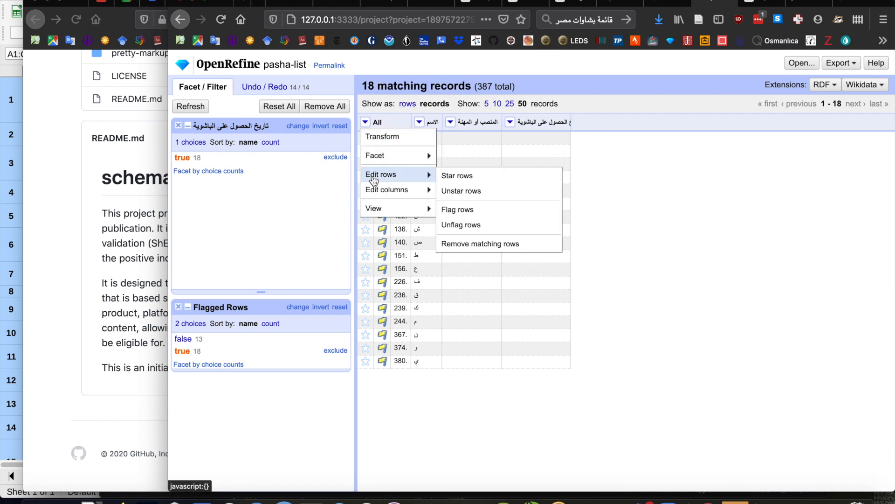
left_click(474, 243)
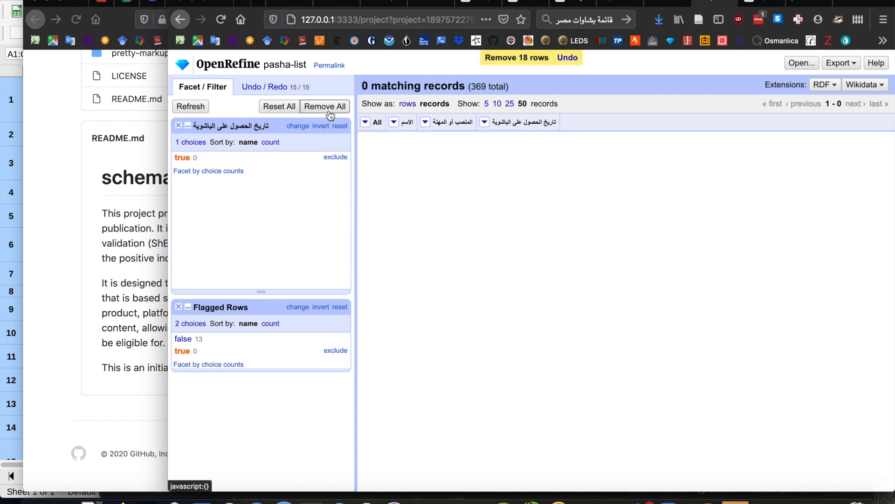
left_click(282, 106)
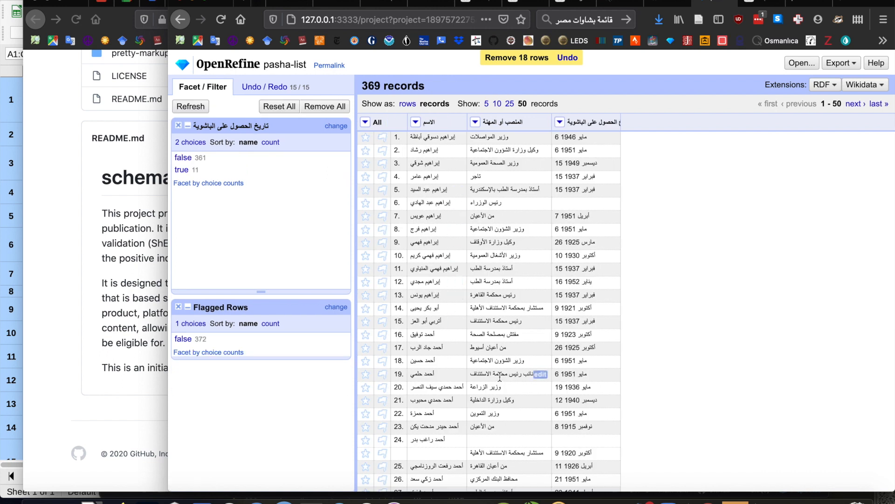
left_click(181, 169)
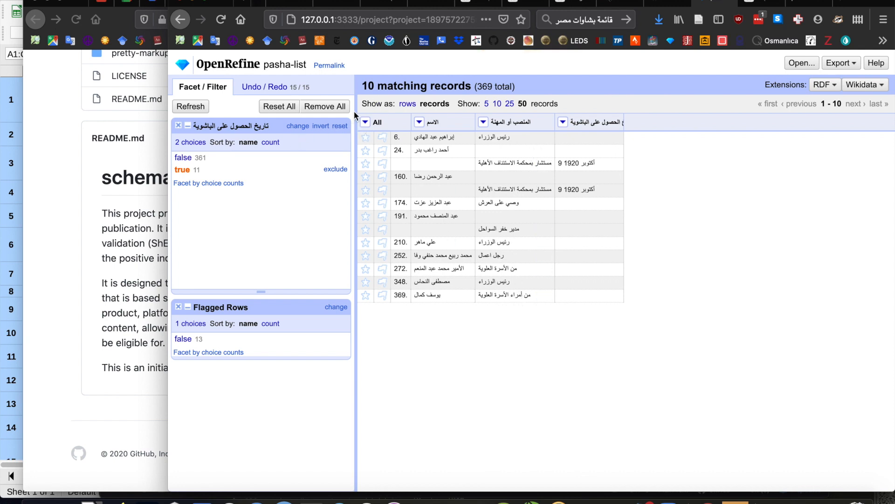
left_click(284, 106)
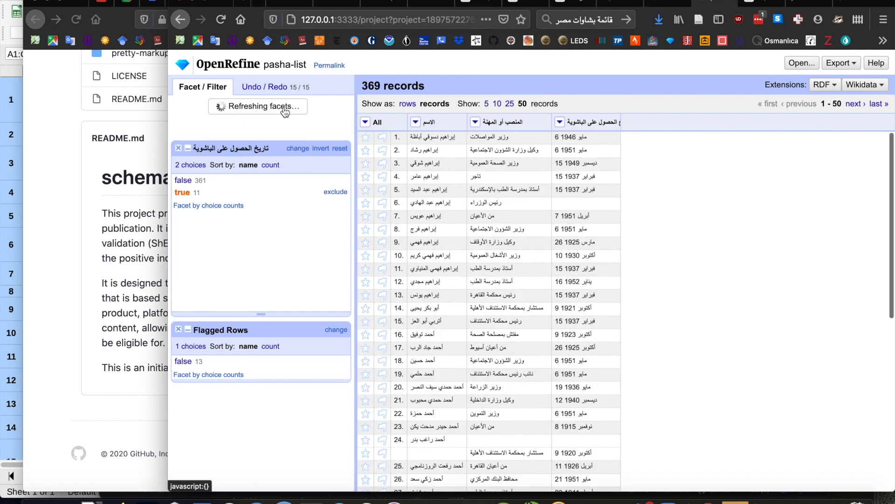
Facet the المنصب أو المهنة column by blank (null or empty string), review the true records and reset the filters.
left_click(475, 122)
mouse_move(487, 136)
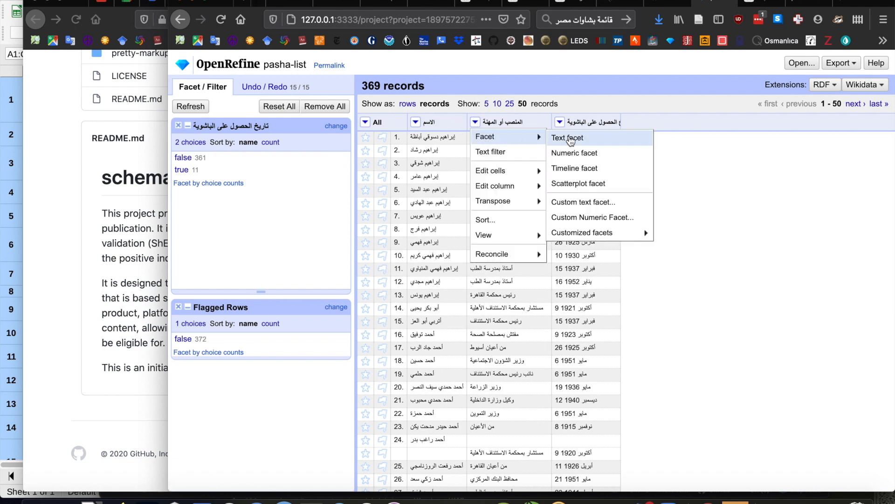
mouse_move(579, 233)
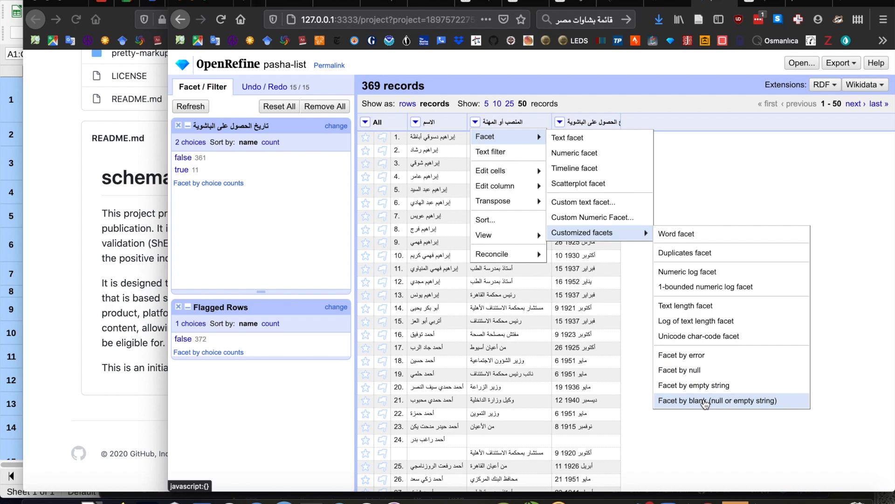
left_click(705, 402)
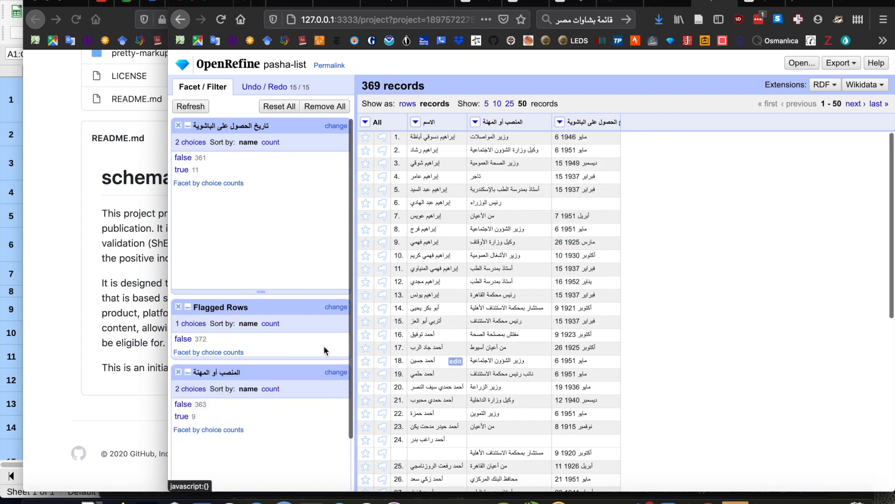
left_click(182, 416)
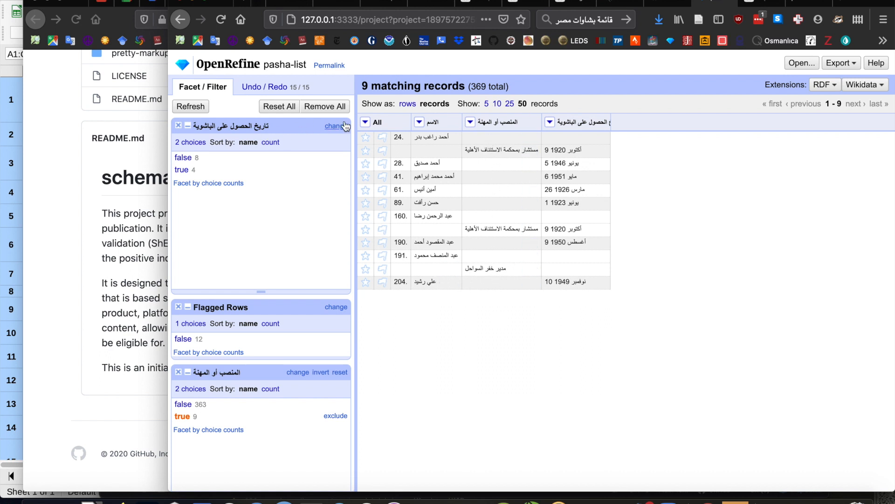
left_click(279, 107)
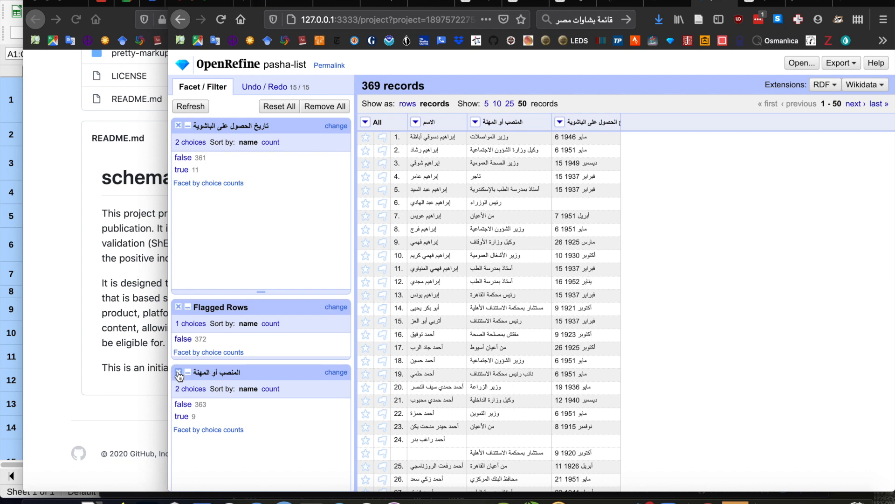
Replace the two blank facets with a text facet on the تاريخ الحصول على الباشوية column, sorted by count.
left_click(179, 372)
left_click(178, 125)
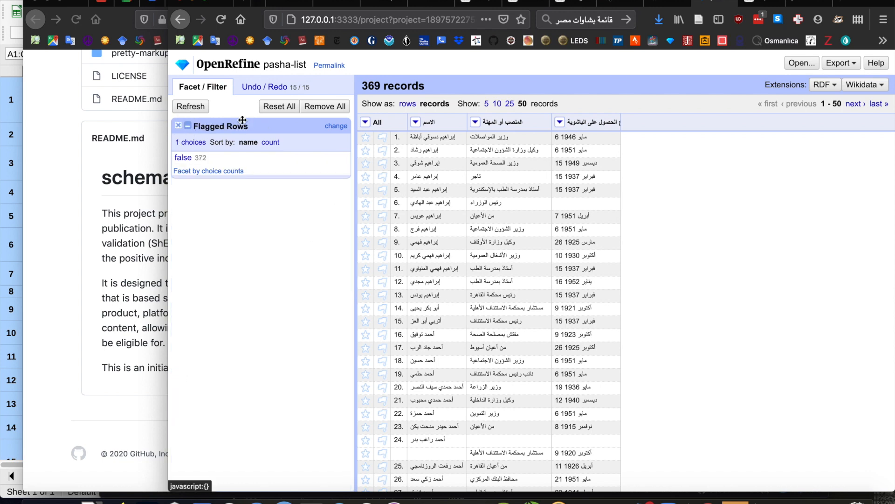
left_click(559, 123)
mouse_move(570, 139)
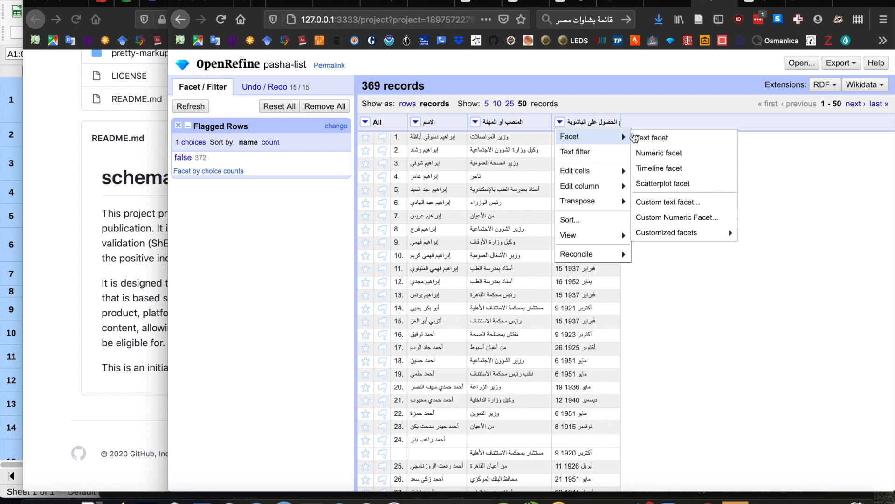
left_click(653, 138)
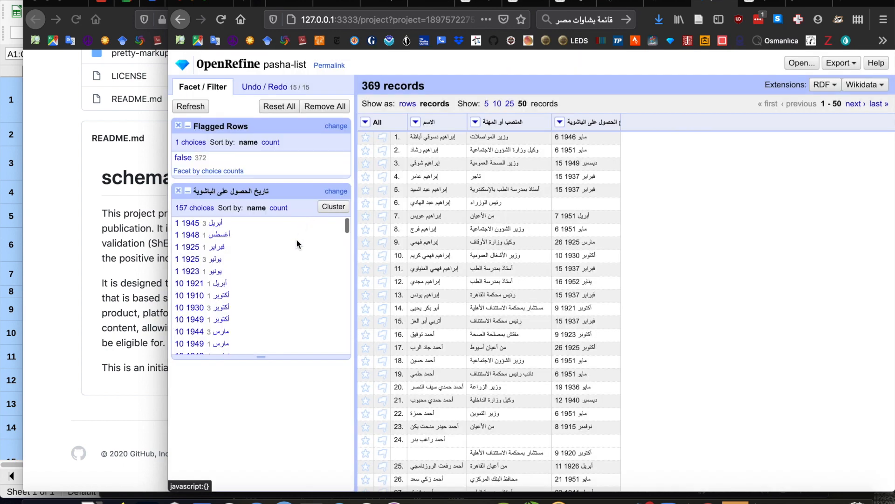
left_click(279, 208)
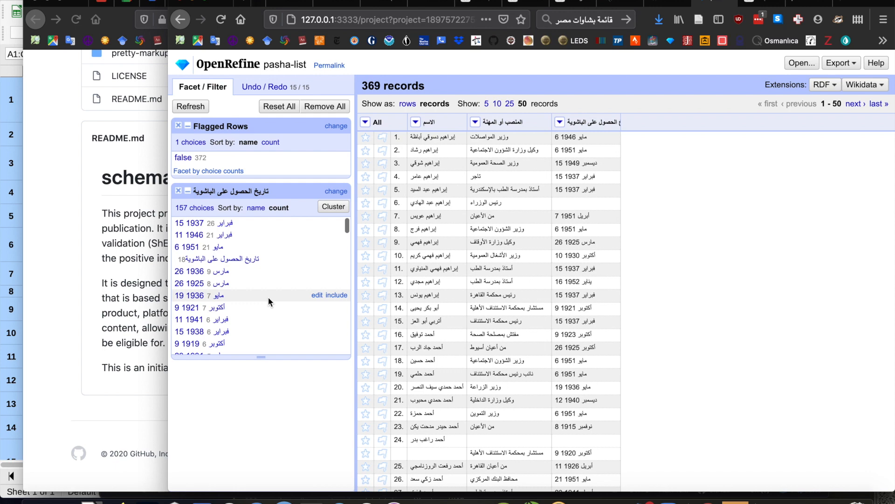
Filter to the repeated header value تاريخ الحصول على الباشوية, remove the matching rows and reset the facets.
left_click(254, 260)
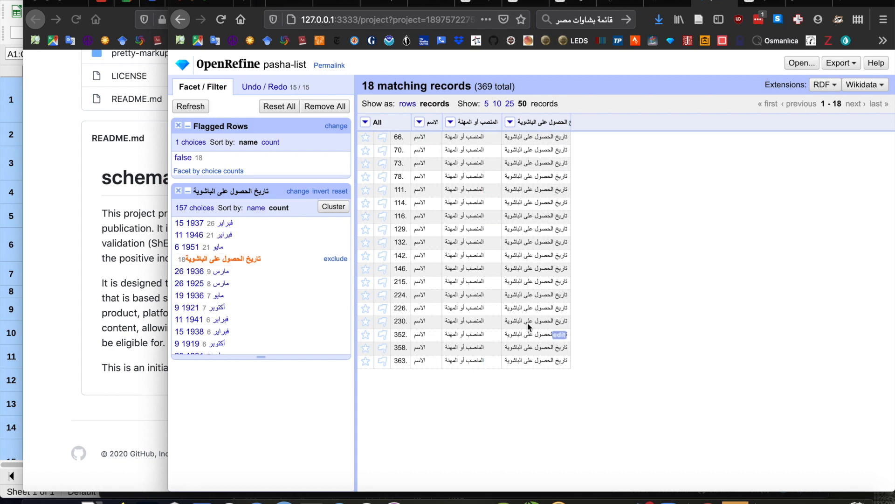
left_click(365, 122)
mouse_move(383, 175)
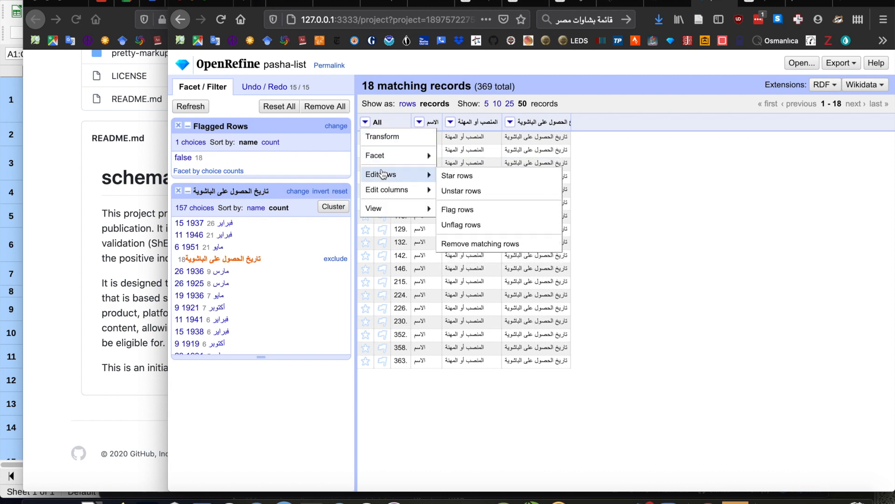
left_click(451, 243)
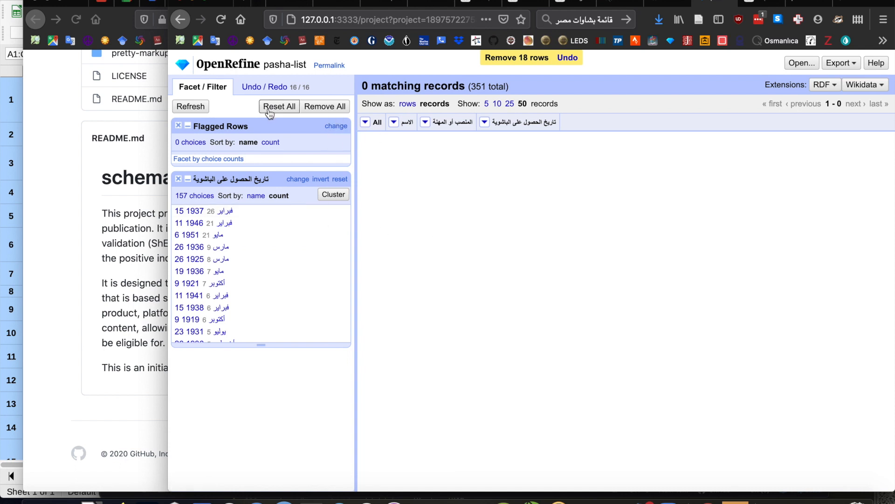
left_click(284, 106)
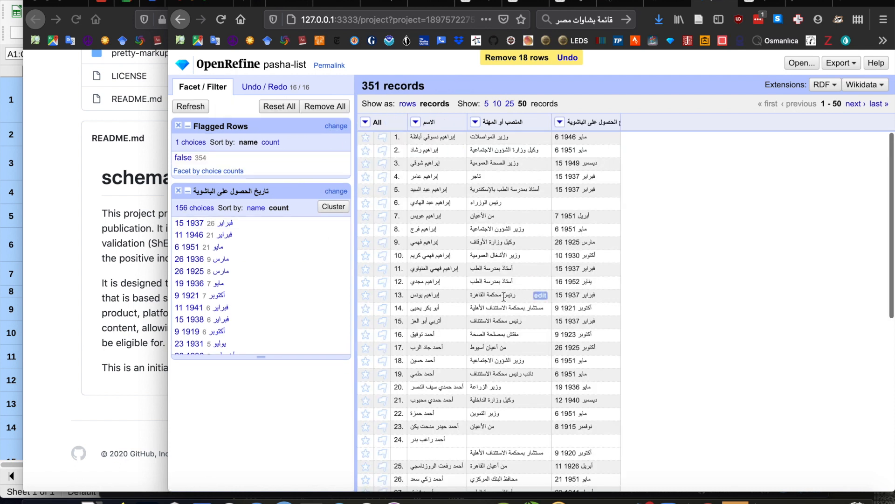
Show the data as rows and move the occupation مستشار بمحكمة الاستئناف الأهلية from row 25 up to row 24.
scroll(504, 296, "down", 5)
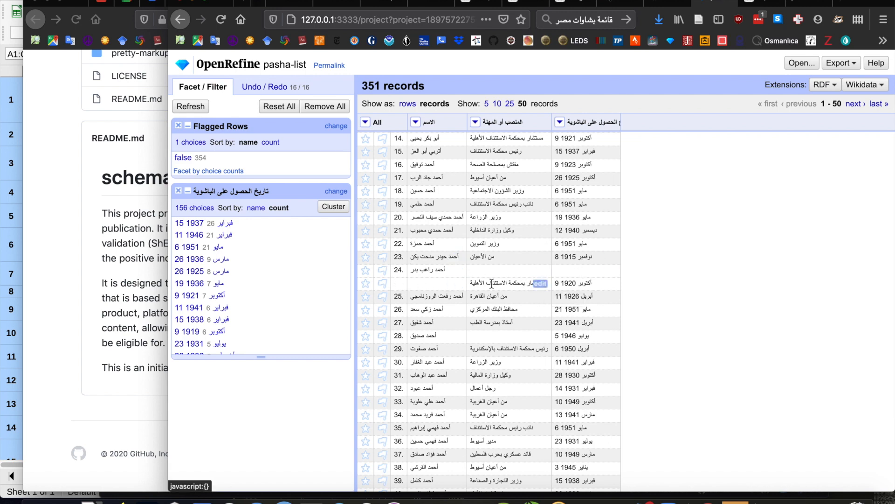
left_click(405, 106)
scroll(474, 420, "down", 2)
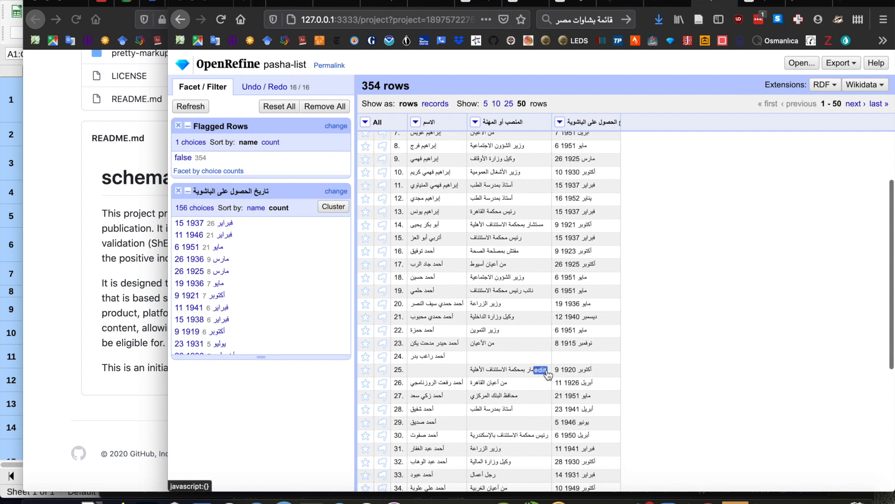
left_click(540, 370)
key("ctrl+c")
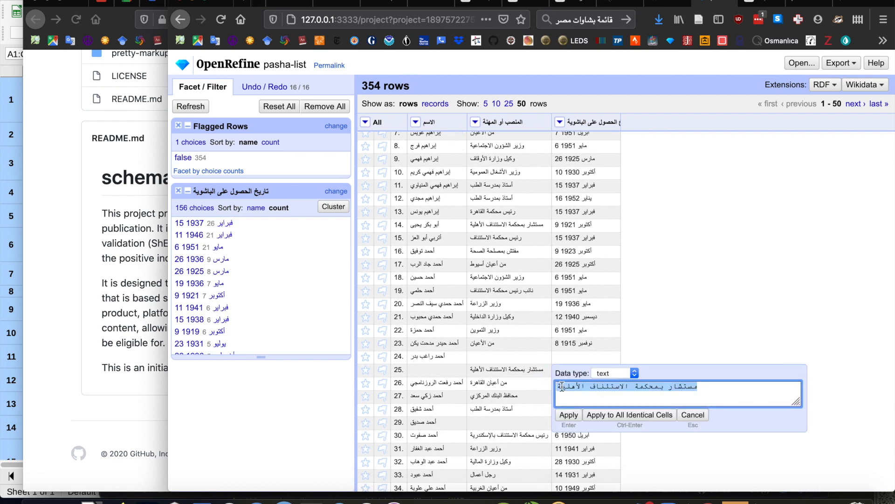
key("BackSpace")
key("Return")
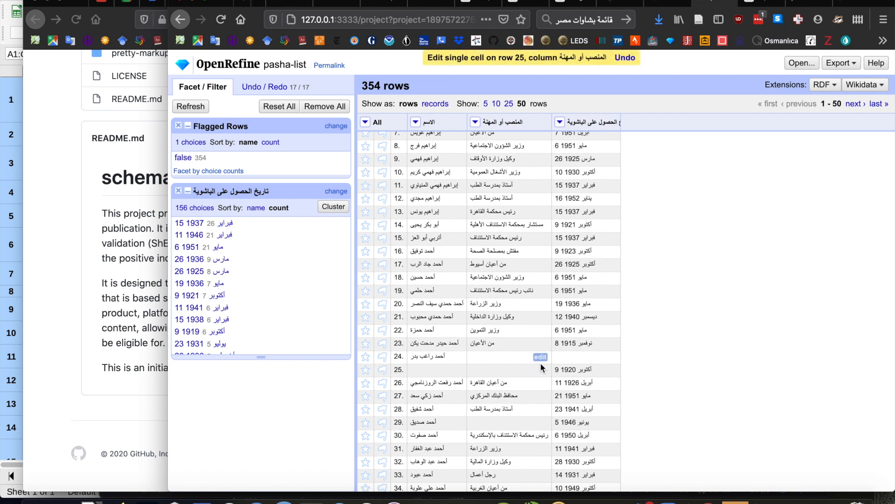
left_click(540, 358)
key("ctrl+v")
key("Return")
Move the date 9 أكتوبر 1920 from row 25 up to the empty date cell of row 24.
left_click(608, 369)
key("ctrl+c")
key("BackSpace")
key("Return")
left_click(610, 357)
key("ctrl+v")
key("Return")
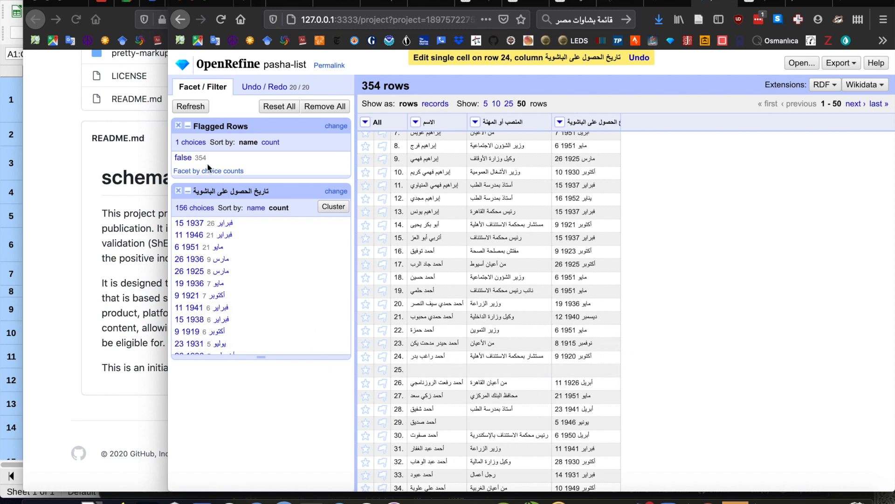
Replace the date text facet with a blank (null or empty string) facet on الاسم, filter to true and show the matches as records.
left_click(177, 191)
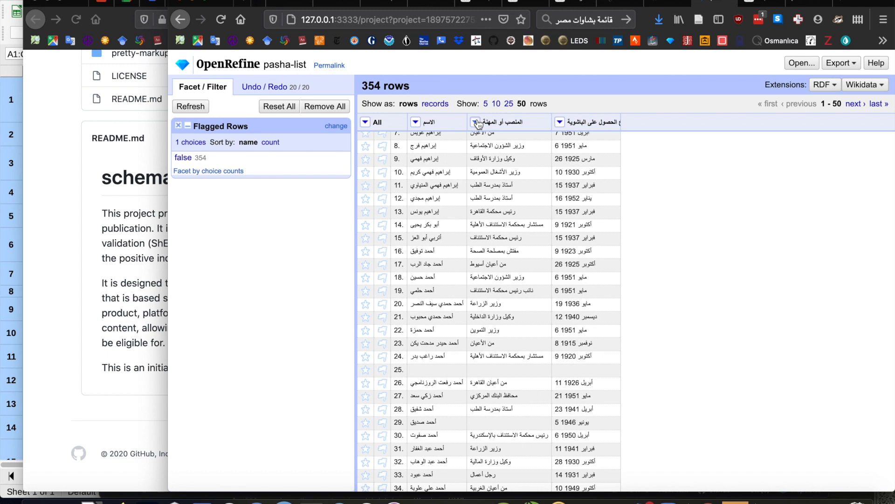
left_click(416, 123)
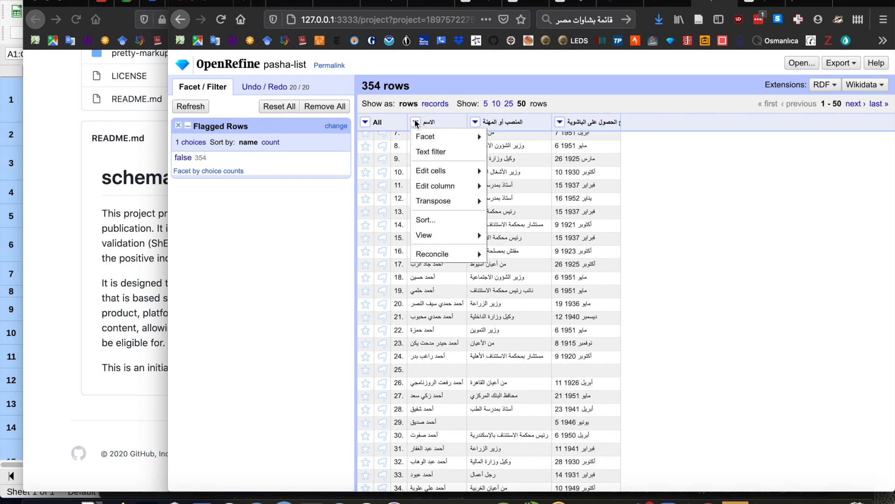
mouse_move(420, 137)
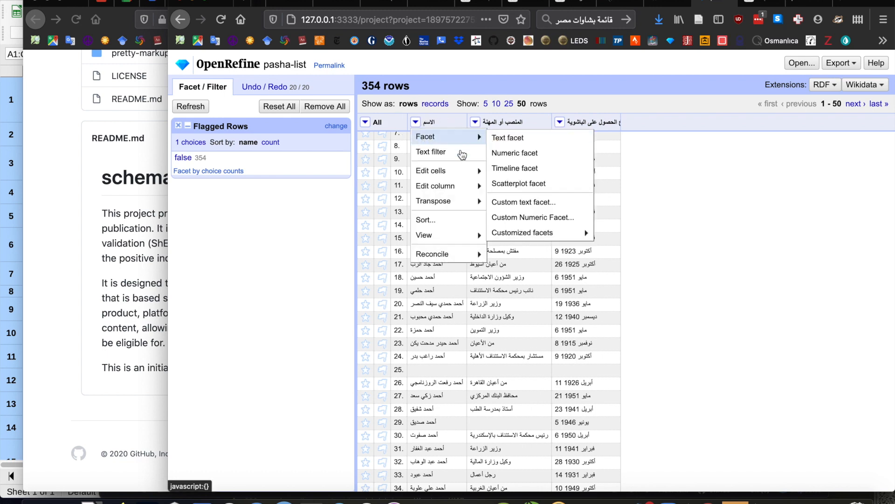
mouse_move(447, 172)
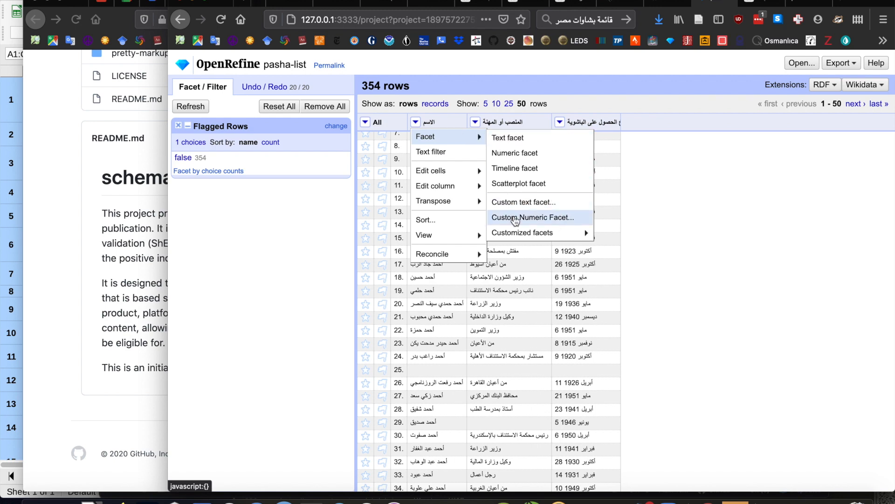
mouse_move(536, 233)
left_click(626, 400)
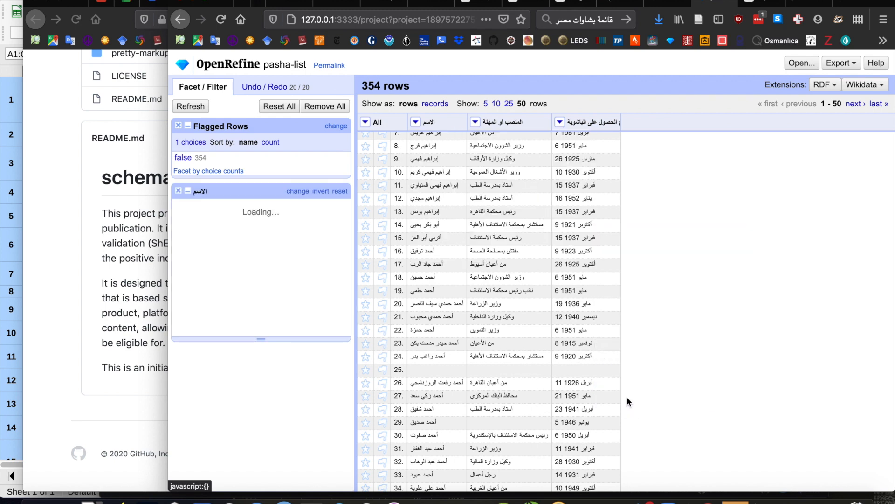
left_click(182, 235)
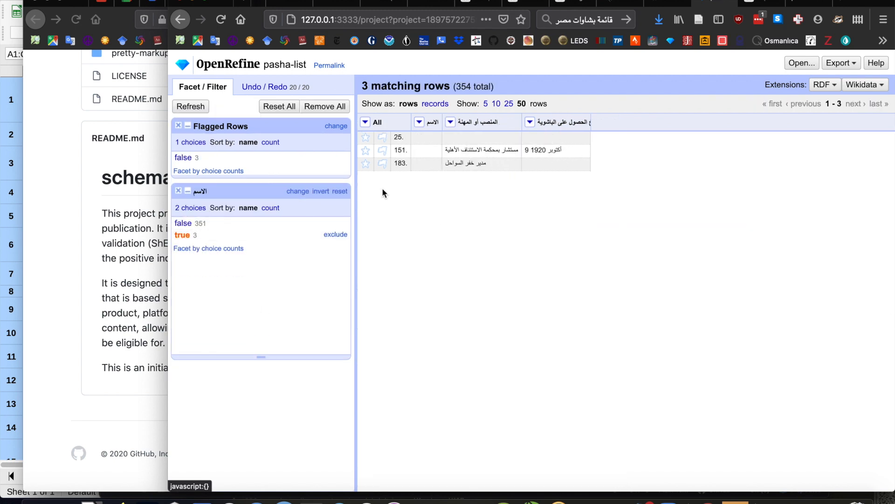
left_click(435, 104)
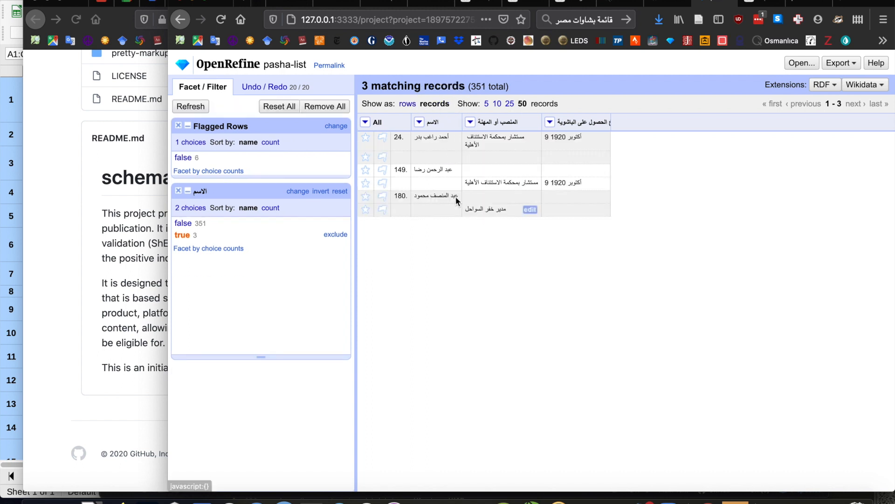
Move the occupation مستشار بمحكمة الاستئناف الأهلية in record 149 from its second row to its first row.
left_click(531, 184)
key("ctrl+c")
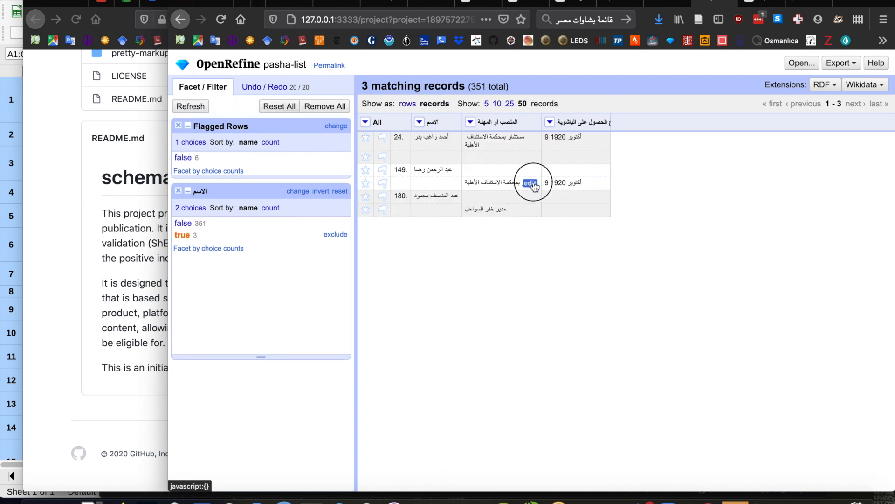
key("BackSpace")
key("Return")
left_click(532, 176)
key("ctrl+v")
key("Return")
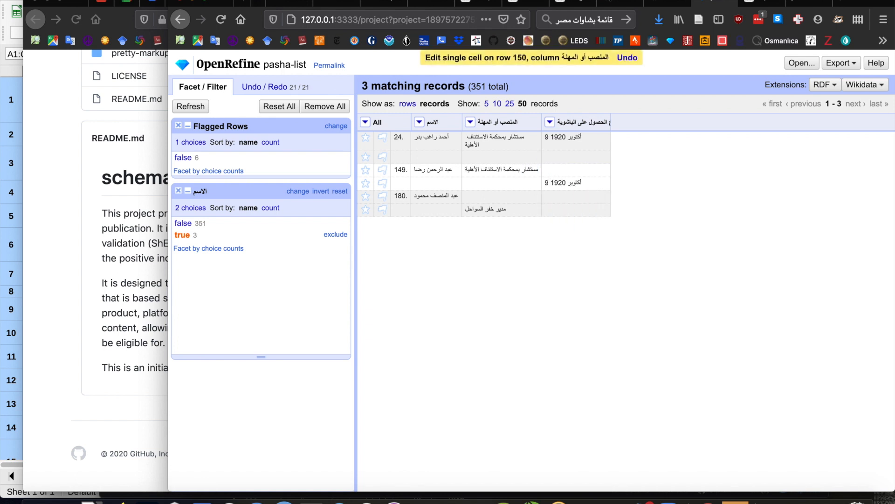
Move the date 9 أكتوبر 1920 in record 149 from its second row to its first row.
left_click(598, 183)
key("BackSpace")
key("Return")
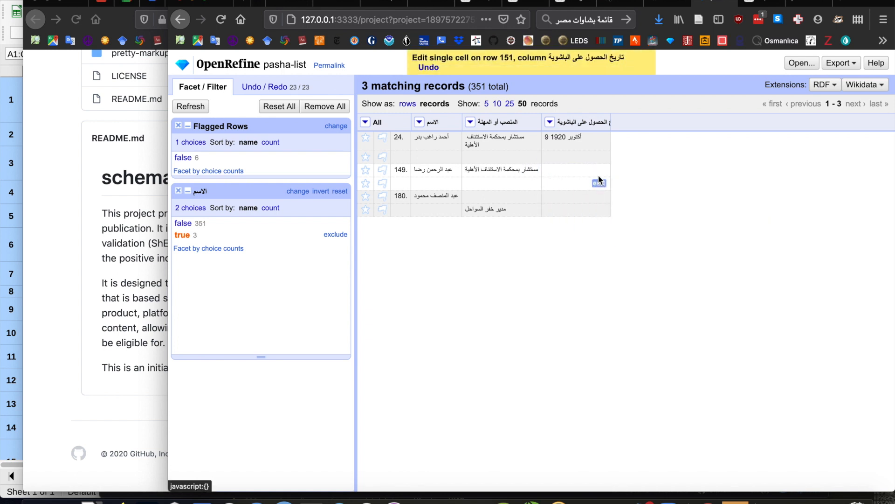
left_click(599, 170)
type("9 1920 أكتوبر")
key("Return")
Move the occupation مدير خفر السواحل in record 180 to its first row and reset the الاسم blank facet.
left_click(530, 212)
key("BackSpace")
key("Return")
left_click(531, 197)
type("مدير خفر السواحل")
key("Return")
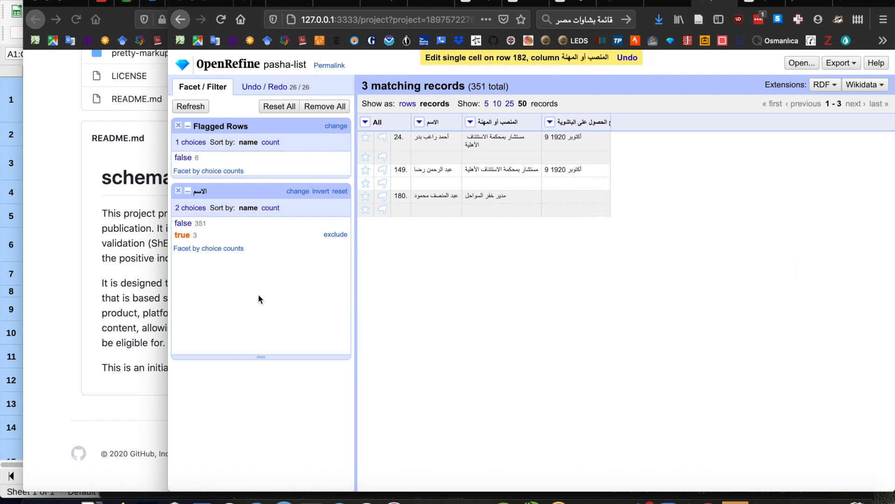
left_click(334, 192)
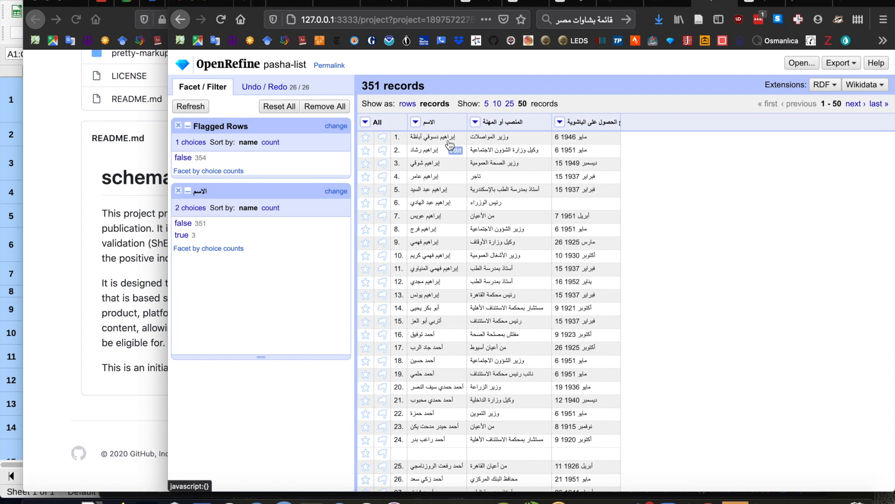
Facet تاريخ الحصول على الباشوية by blank (null or empty string), review the true records and remove that facet.
left_click(560, 122)
mouse_move(569, 142)
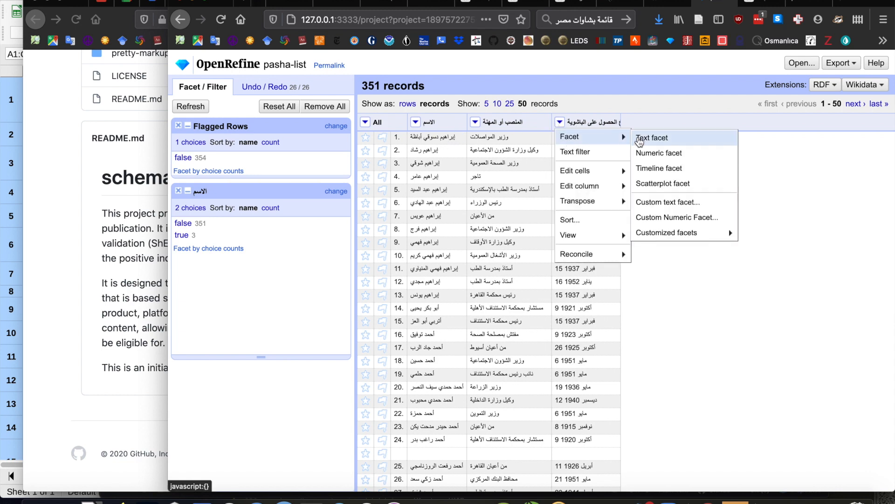
mouse_move(671, 235)
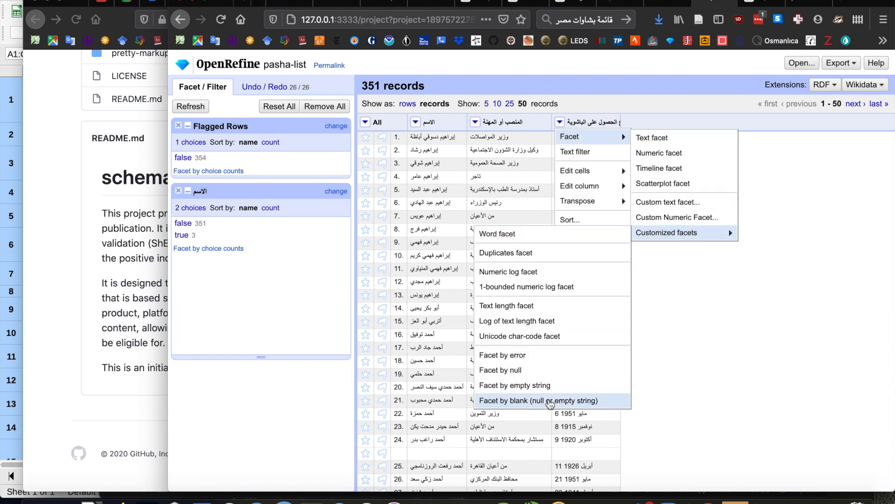
left_click(549, 400)
scroll(254, 374, "down", 2)
left_click(181, 378)
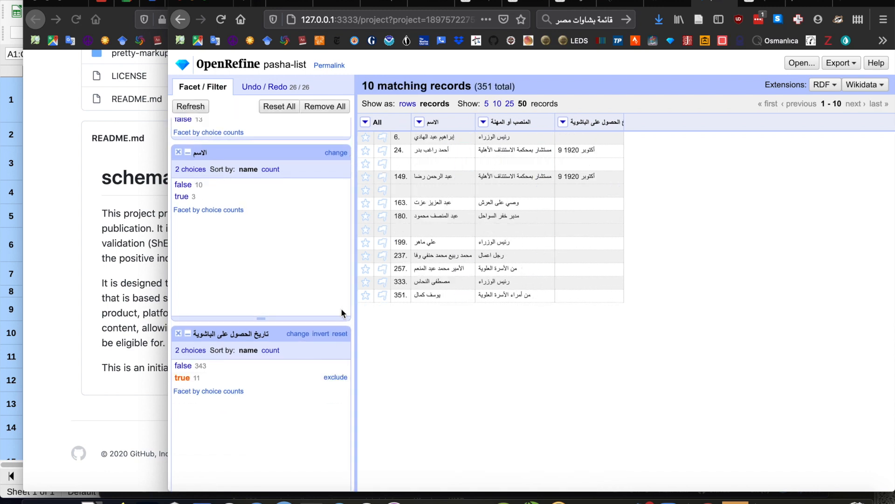
left_click(178, 333)
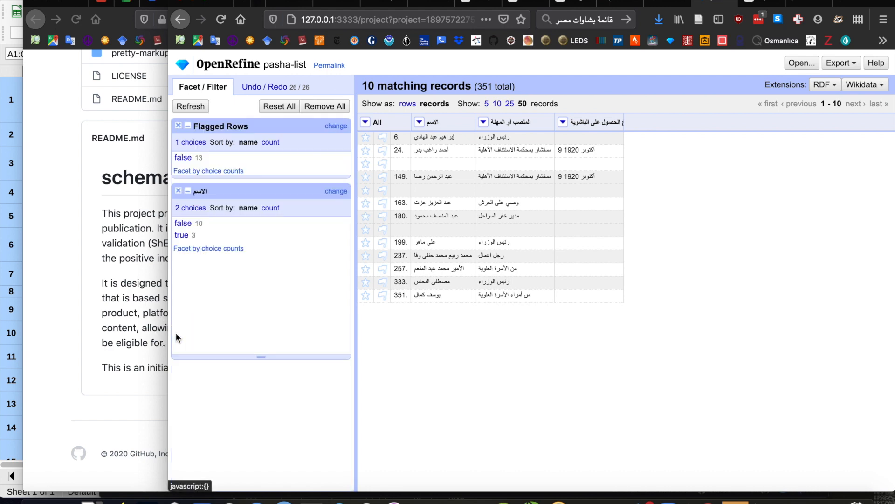
Facet the المنصب أو المهنة column by blank (null or empty string), check the true records and reset that facet.
left_click(476, 122)
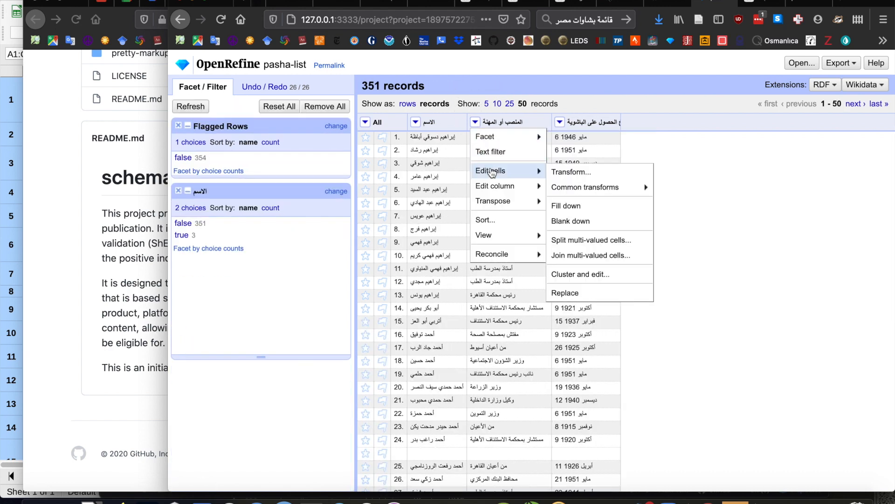
mouse_move(492, 136)
mouse_move(583, 233)
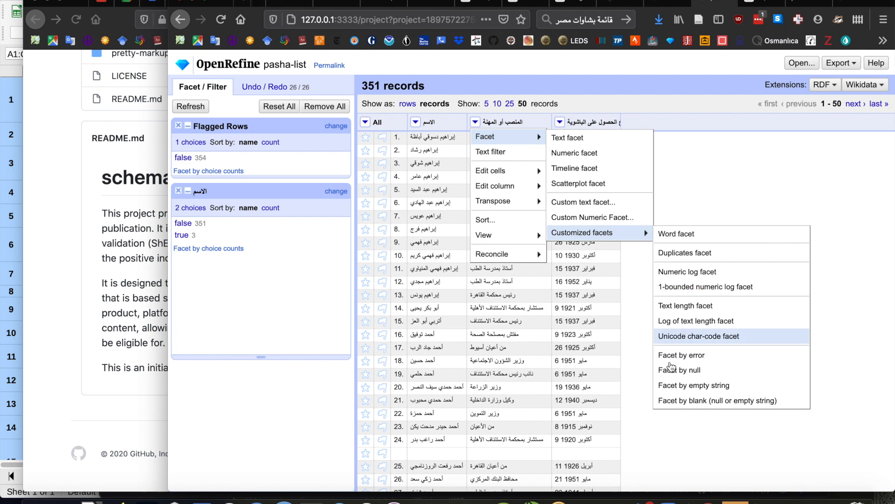
left_click(686, 401)
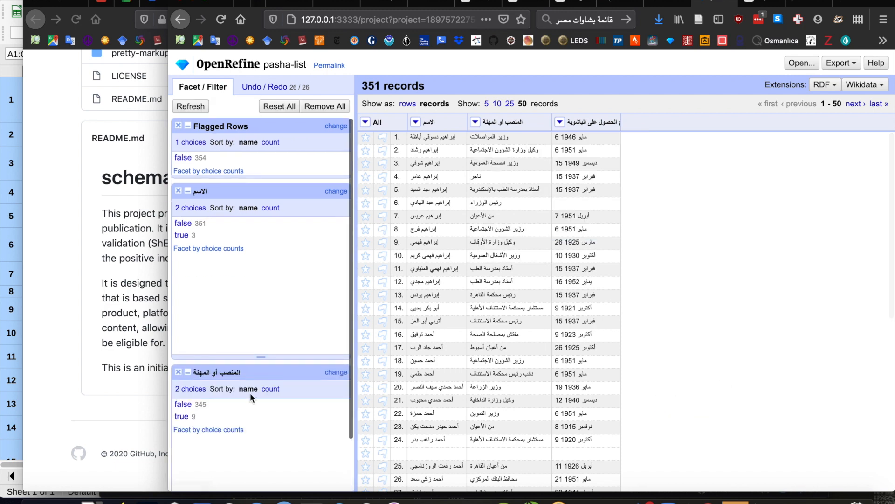
left_click(182, 417)
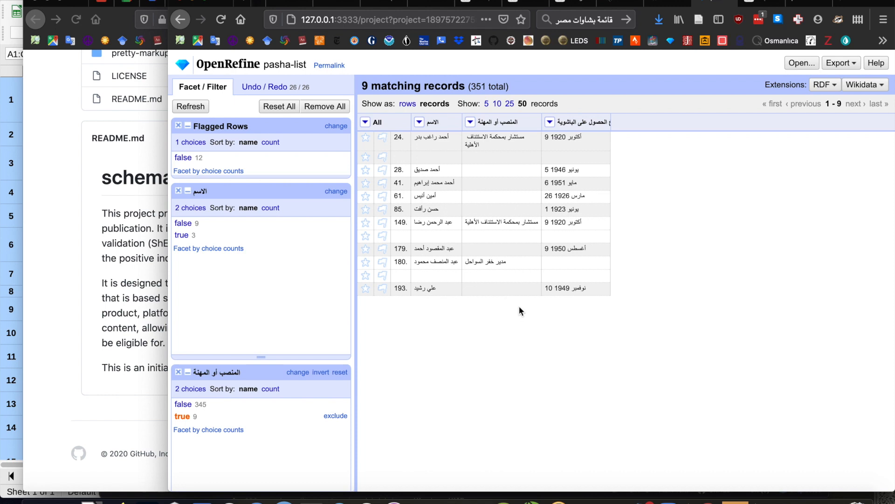
left_click(339, 372)
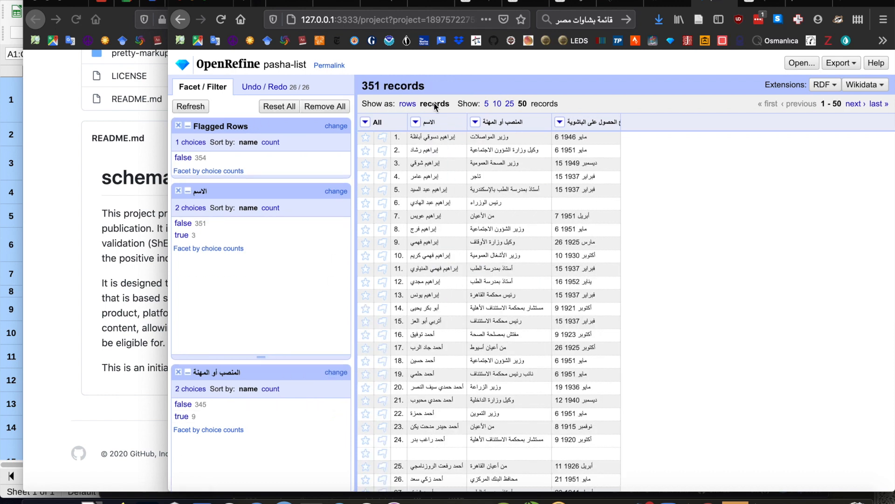
Show the data as rows, filter to blank الاسم values, remove the matching rows and reset all facets.
left_click(407, 105)
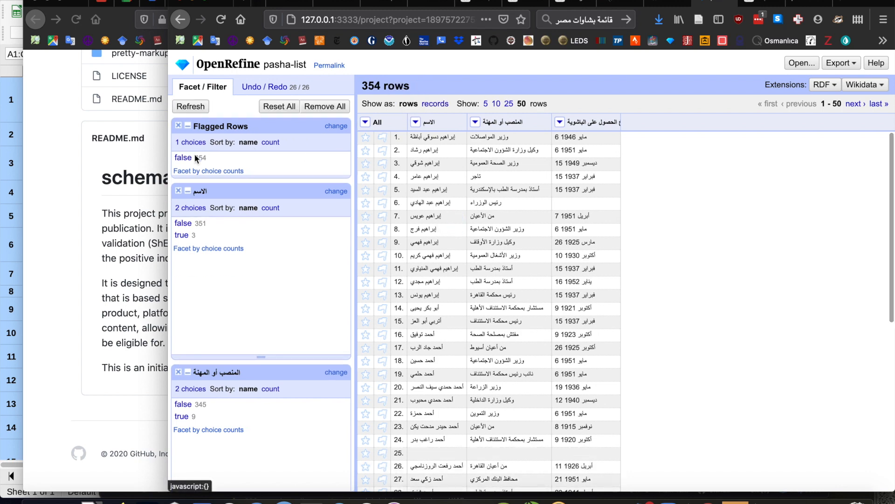
left_click(181, 236)
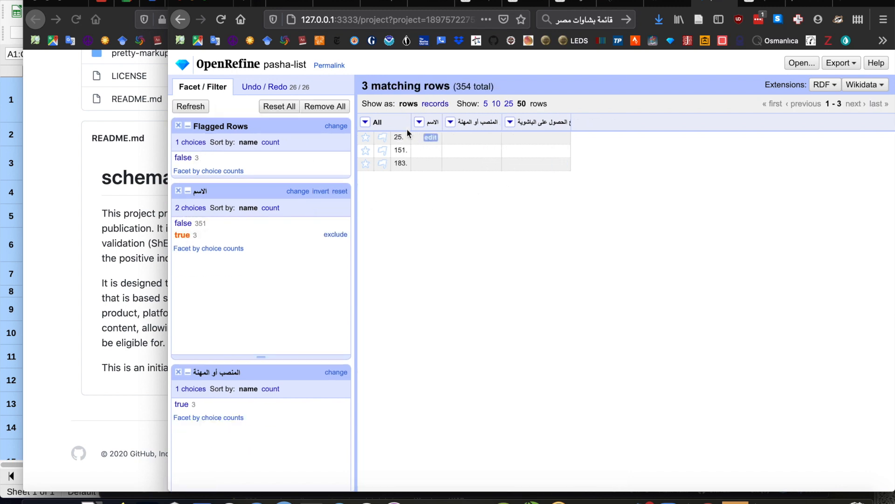
left_click(365, 123)
mouse_move(426, 174)
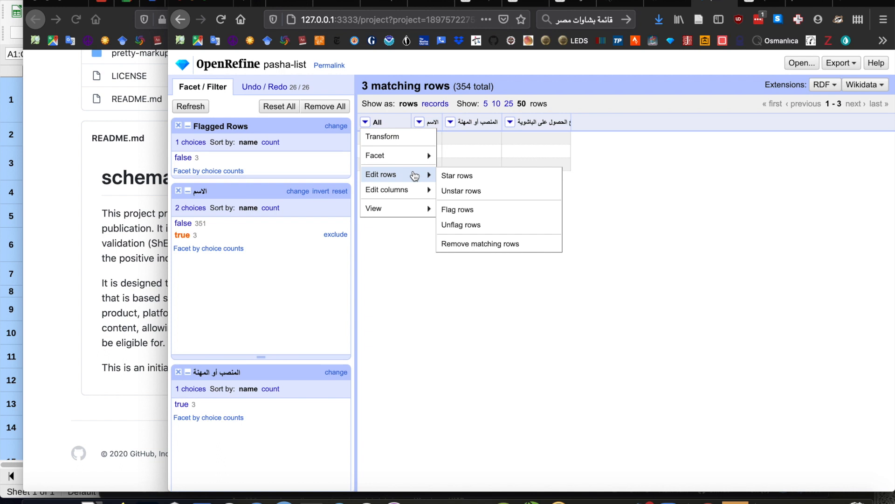
left_click(464, 244)
left_click(276, 107)
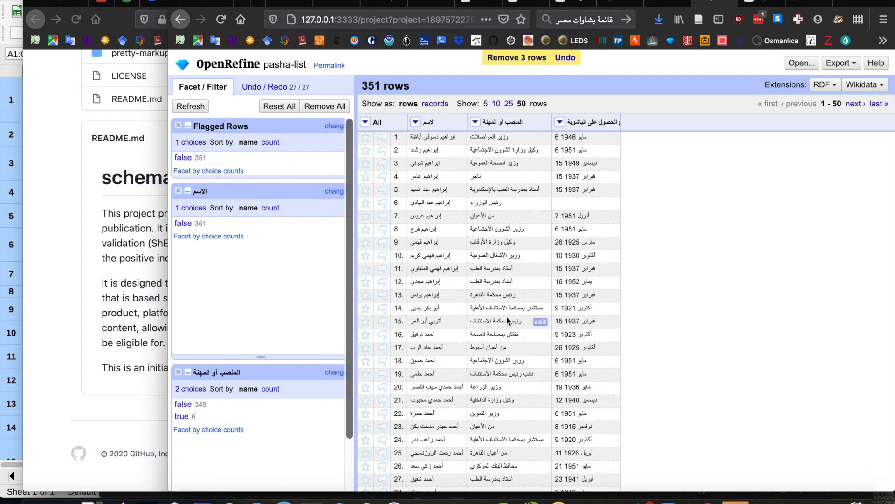
Look over the cleaned rows and remove the المنصب أو المهنة, الاسم and Flagged Rows facets.
scroll(507, 315, "down", 1)
scroll(506, 315, "down", 1)
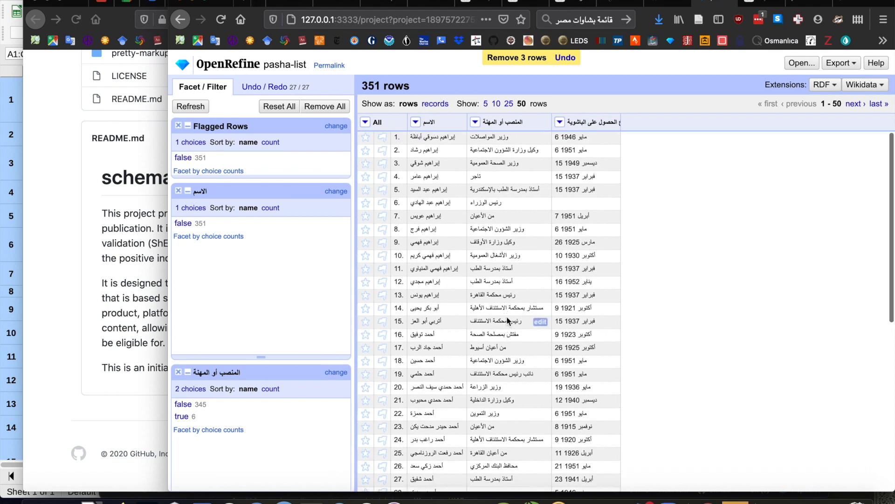
scroll(506, 315, "down", 5)
scroll(507, 315, "up", 5)
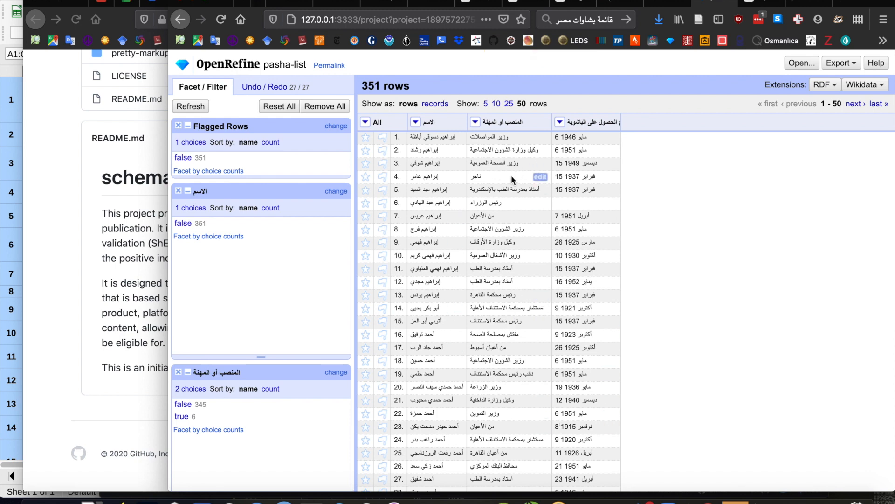
left_click(179, 373)
left_click(178, 190)
left_click(178, 125)
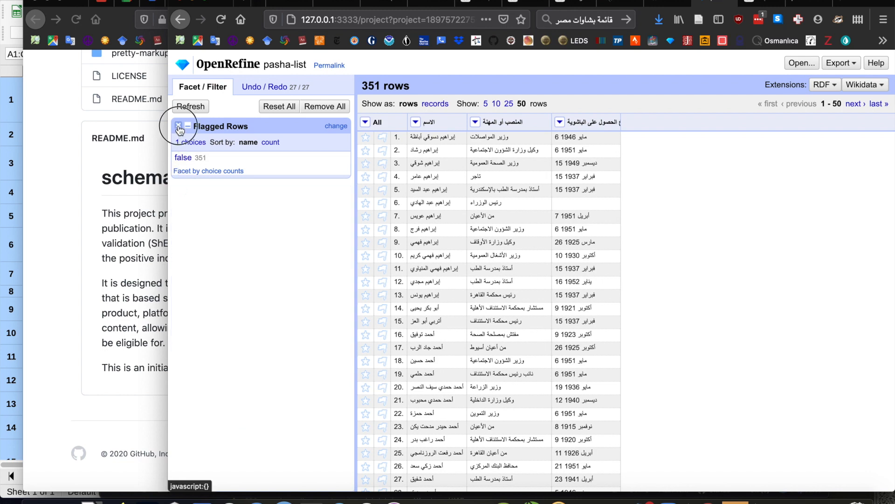